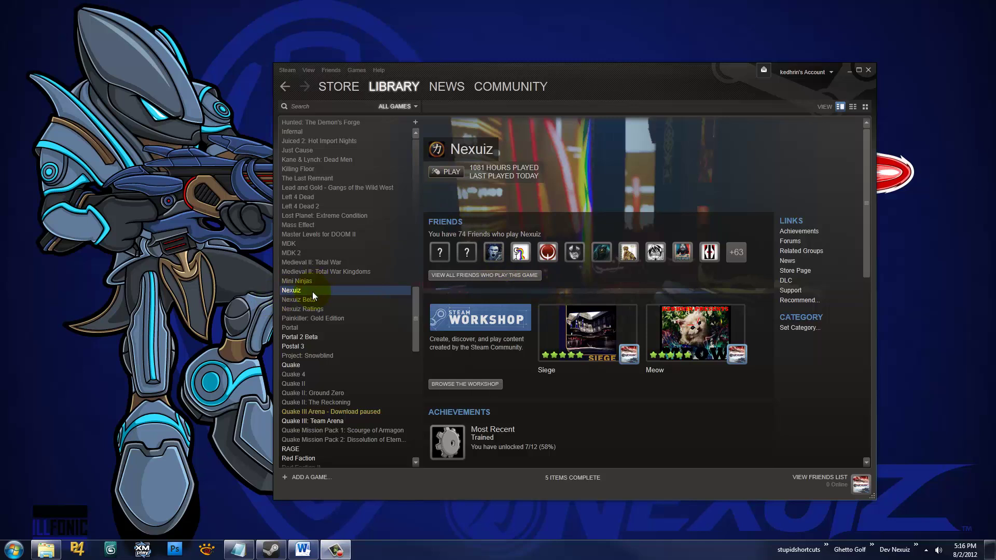
Start Nexuiz from the Steam library with the Launch Editor option.
{"action": "left_click", "coordinate": [449, 172]}
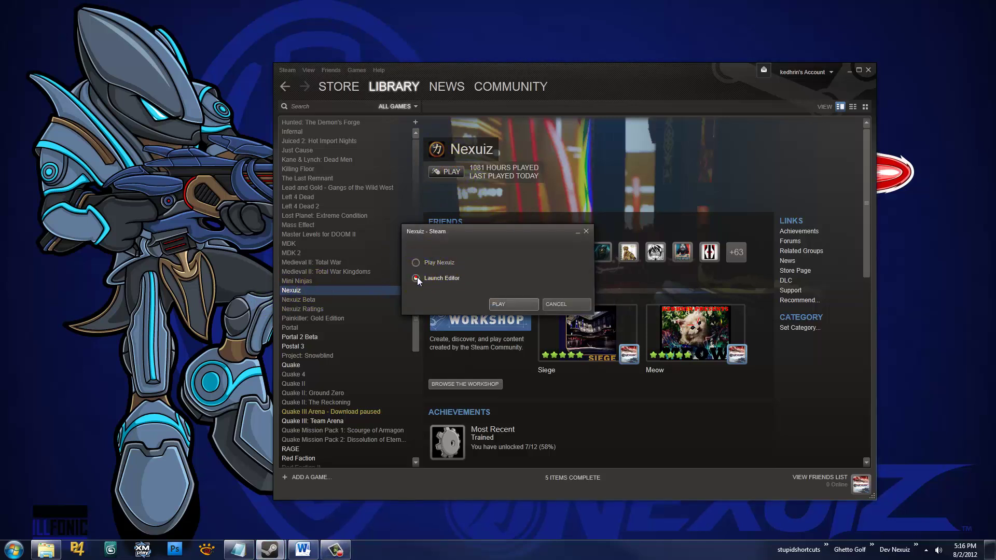
{"action": "left_click", "coordinate": [507, 305]}
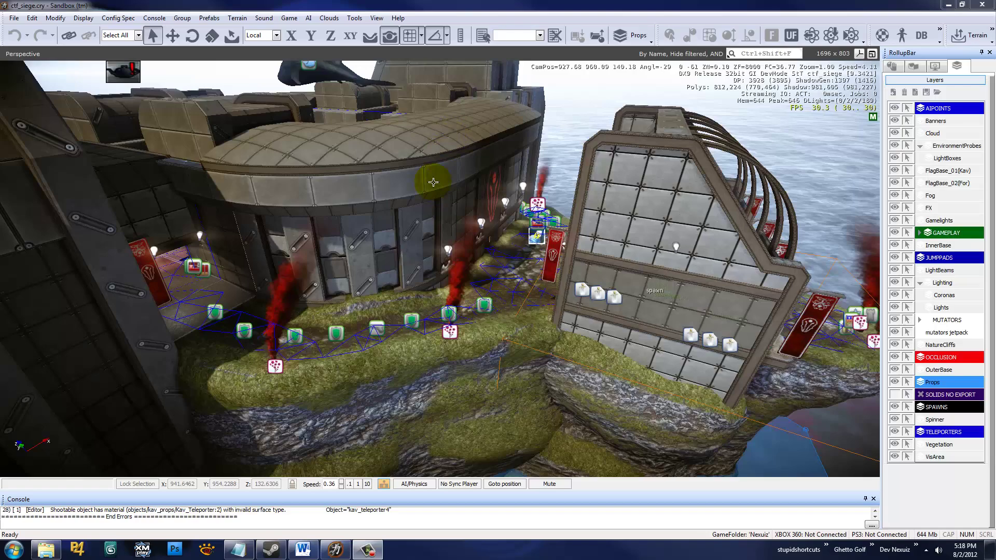
Examine the red base in the ctf_siege level by flying the camera in and out around its curved outer building.
{"action": "key", "text": "w"}
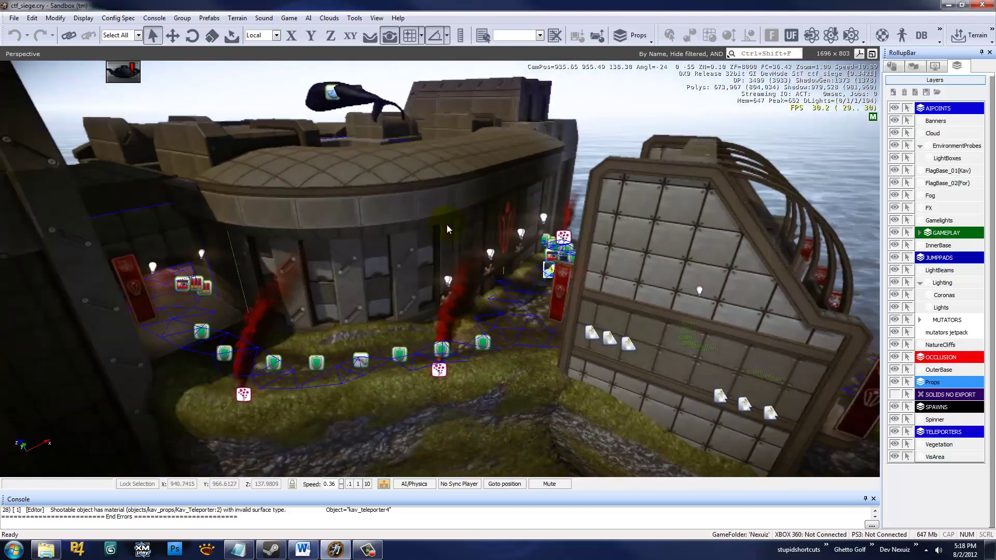
{"action": "key", "text": "s"}
{"action": "right_click_drag", "start_coordinate": [447, 225], "coordinate": [447, 225]}
{"action": "key", "text": "w"}
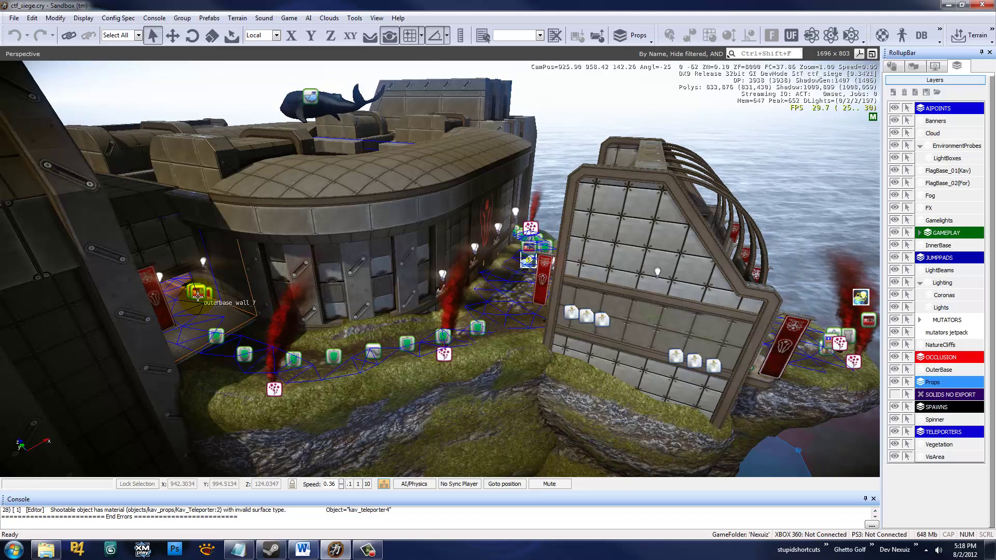
{"action": "key", "text": "s"}
{"action": "right_click_drag", "start_coordinate": [230, 281], "coordinate": [229, 280]}
{"action": "key", "text": "w"}
{"action": "key", "text": "s"}
{"action": "key", "text": "w"}
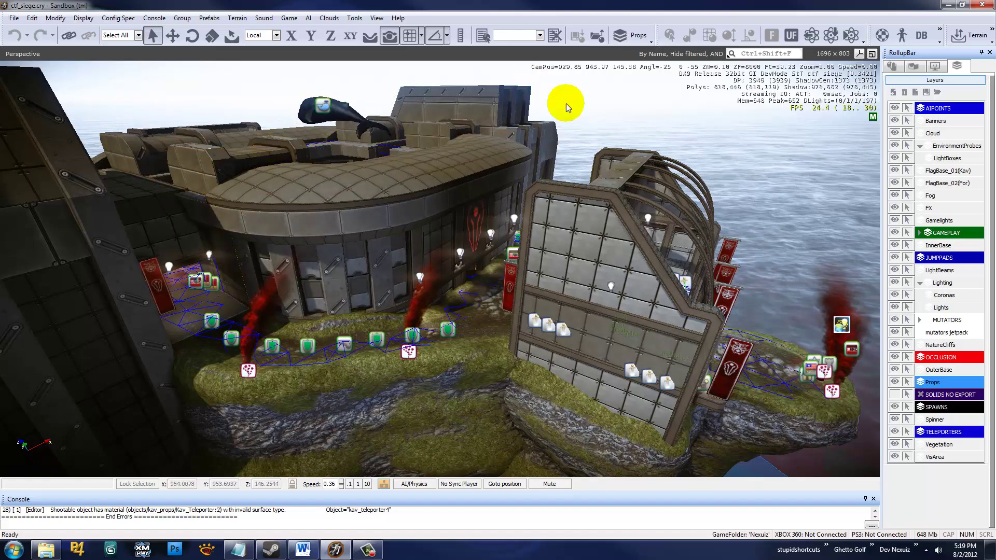
{"action": "right_click_drag", "start_coordinate": [482, 162], "coordinate": [479, 160]}
{"action": "key", "text": "d"}
{"action": "key", "text": "s"}
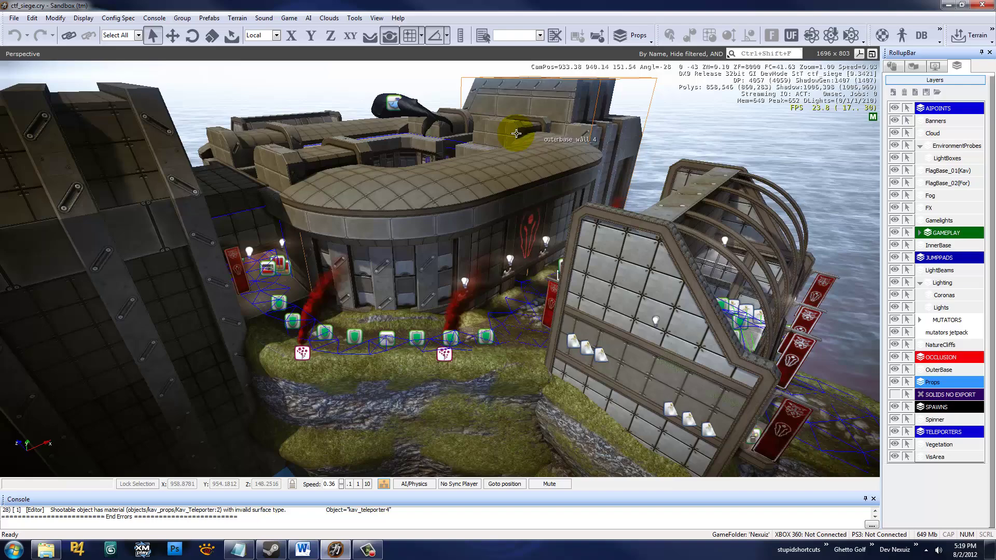
Inspect the cliff edge and the large slanted panel structure beside the red base from nearer and farther viewpoints.
{"action": "mouse_move", "coordinate": [577, 89]}
{"action": "right_mouse_down"}
{"action": "mouse_move", "coordinate": [586, 107]}
{"action": "mouse_move", "coordinate": [559, 84]}
{"action": "right_mouse_up"}
{"action": "key", "text": "s"}
{"action": "key", "text": "w"}
{"action": "key", "text": "a"}
{"action": "key", "text": "d"}
{"action": "key", "text": "w"}
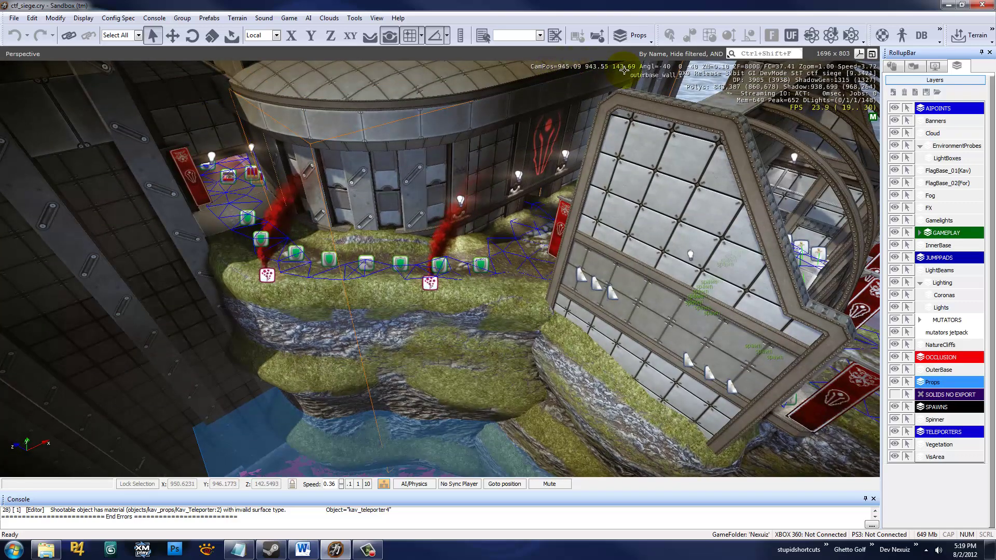
{"action": "mouse_move", "coordinate": [561, 83]}
{"action": "right_mouse_down"}
{"action": "mouse_move", "coordinate": [552, 85]}
{"action": "mouse_move", "coordinate": [561, 83]}
{"action": "right_mouse_up"}
{"action": "key", "text": "w"}
{"action": "key", "text": "a"}
{"action": "key", "text": "s"}
{"action": "key", "text": "w"}
{"action": "key", "text": "s"}
{"action": "key", "text": "w"}
{"action": "key", "text": "d"}
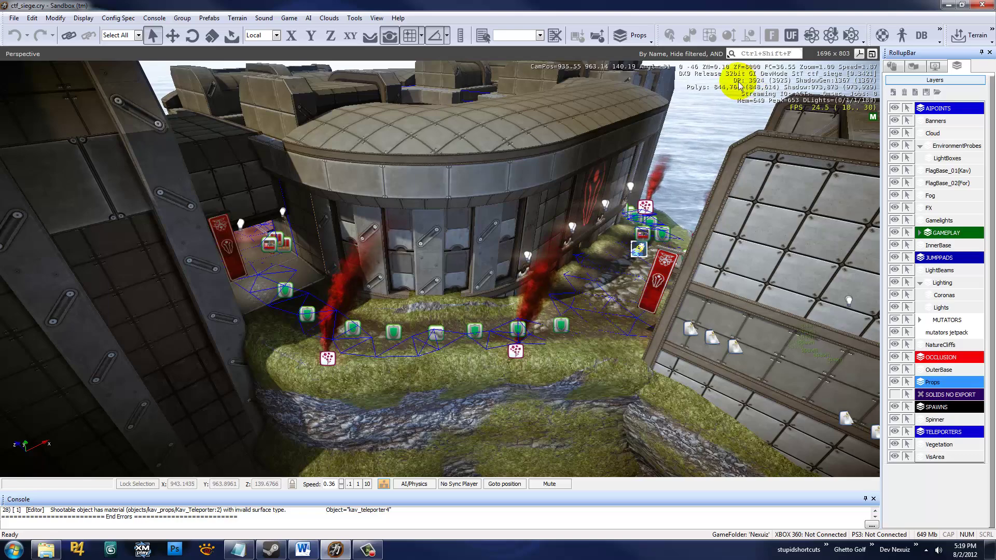
Survey the red base's front path, item pickups and curved roof while strafing and panning the camera.
{"action": "right_click_drag", "start_coordinate": [624, 124], "coordinate": [577, 179]}
{"action": "key", "text": "w"}
{"action": "key", "text": "d"}
{"action": "key", "text": "s"}
{"action": "key", "text": "w"}
{"action": "right_click_drag", "start_coordinate": [393, 274], "coordinate": [393, 273]}
{"action": "key", "text": "s"}
{"action": "key", "text": "a"}
{"action": "middle_click_drag", "start_coordinate": [393, 273], "coordinate": [396, 272], "text": "alt"}
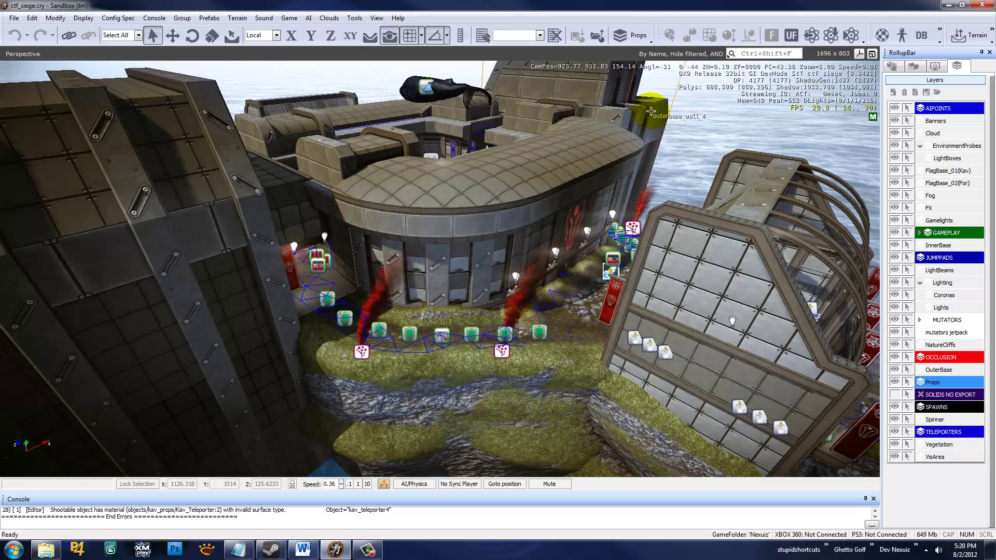
Look over the red base from above, turning the view between its outer walls, roof and cliff path.
{"action": "right_click_drag", "start_coordinate": [654, 108], "coordinate": [637, 140]}
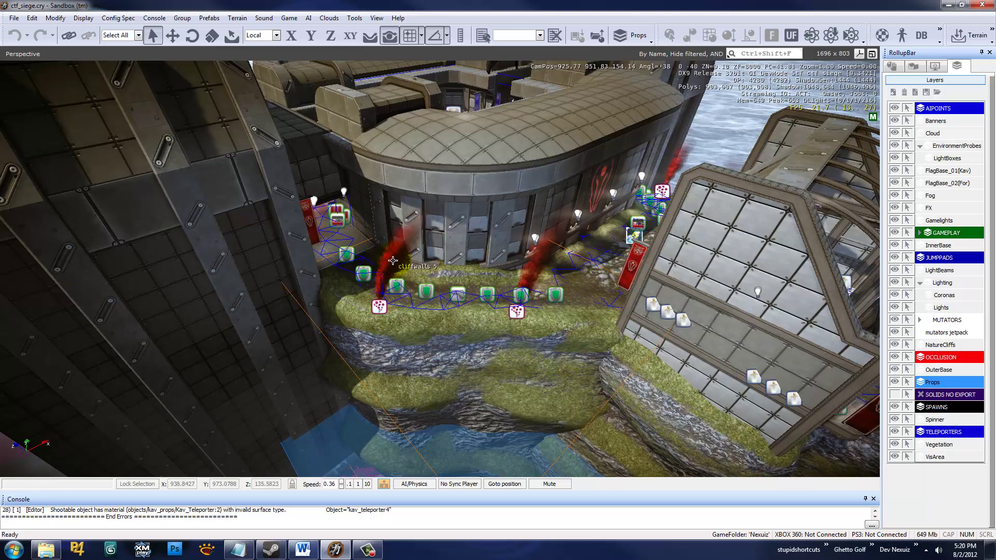
{"action": "right_click_drag", "start_coordinate": [458, 168], "coordinate": [460, 153]}
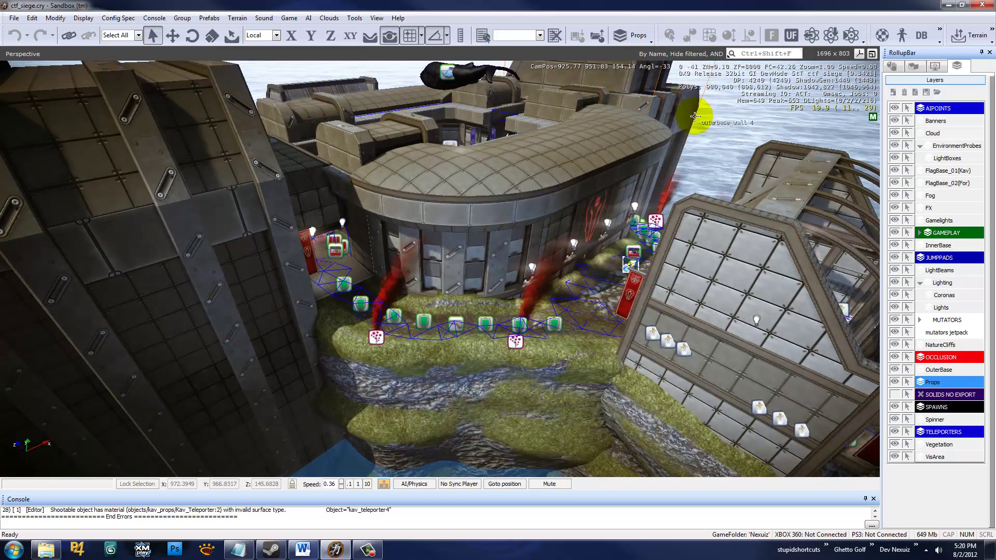
{"action": "mouse_move", "coordinate": [568, 212]}
{"action": "right_mouse_down"}
{"action": "mouse_move", "coordinate": [561, 219]}
{"action": "mouse_move", "coordinate": [579, 213]}
{"action": "right_mouse_up"}
{"action": "right_click_drag", "start_coordinate": [478, 244], "coordinate": [473, 244]}
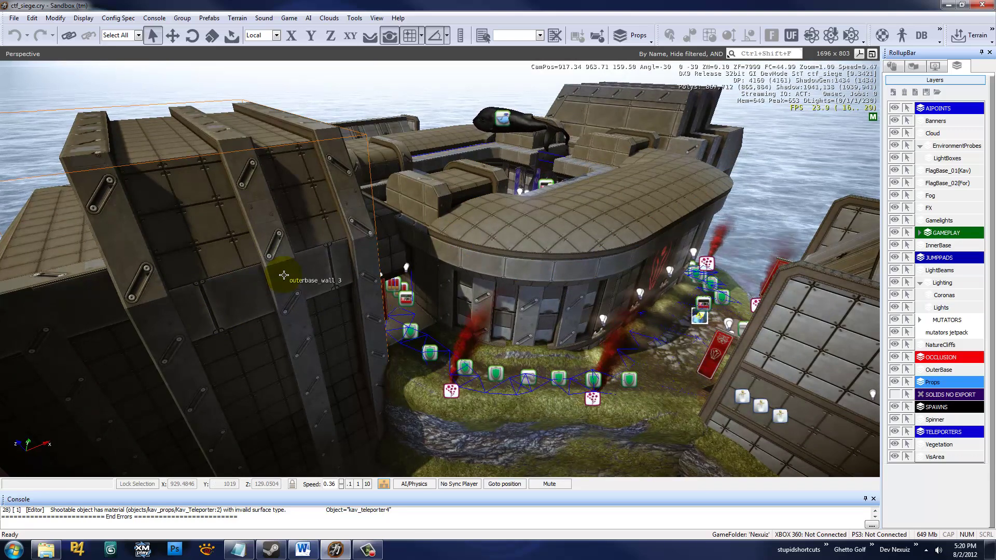
{"action": "key", "text": "w"}
{"action": "mouse_move", "coordinate": [798, 113]}
{"action": "right_mouse_down"}
{"action": "mouse_move", "coordinate": [782, 104]}
{"action": "mouse_move", "coordinate": [724, 123]}
{"action": "mouse_move", "coordinate": [801, 113]}
{"action": "right_mouse_up"}
{"action": "key", "text": "d"}
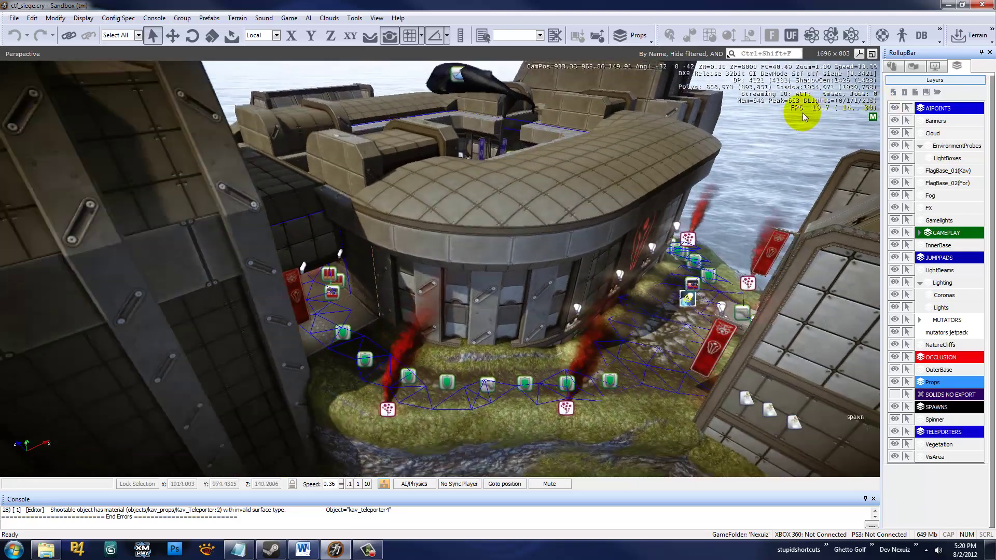
{"action": "key", "text": "s"}
{"action": "key", "text": "a"}
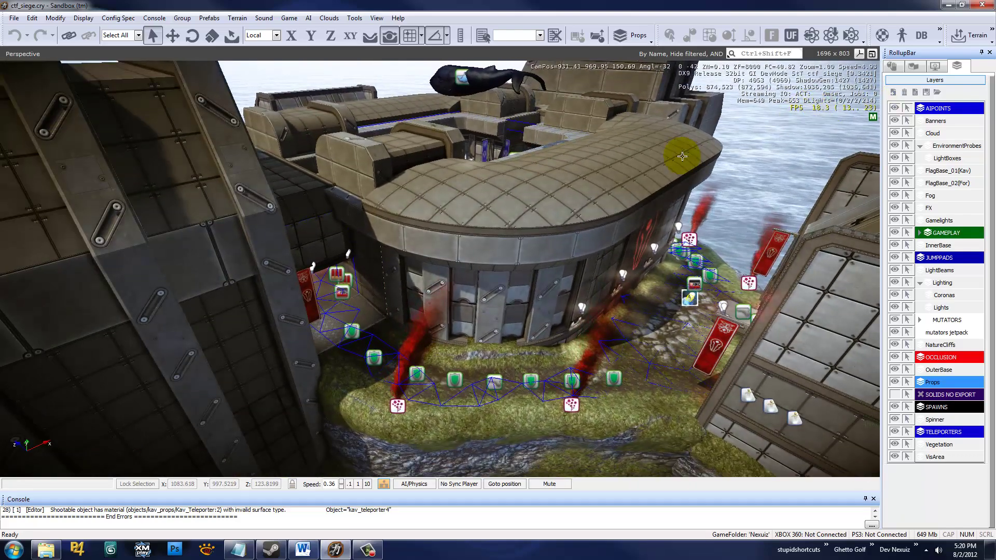
{"action": "key", "text": "w"}
Fly across the level to the blue base and examine its curved outer building.
{"action": "mouse_move", "coordinate": [694, 158]}
{"action": "right_mouse_down"}
{"action": "mouse_move", "coordinate": [684, 163]}
{"action": "mouse_move", "coordinate": [691, 147]}
{"action": "right_mouse_up"}
{"action": "key", "text": "w"}
{"action": "key", "text": "w"}
{"action": "key", "text": "w"}
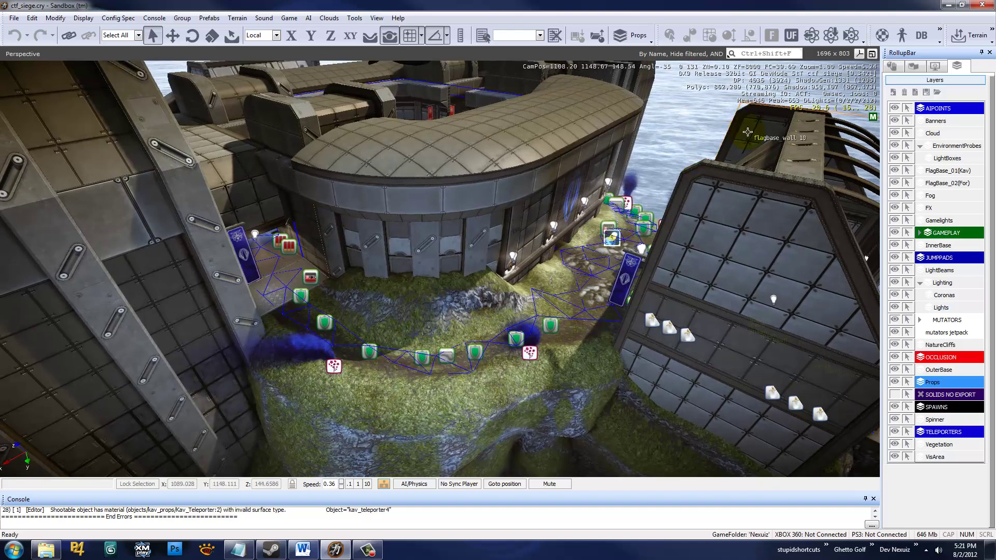
{"action": "key", "text": "w"}
{"action": "right_click_drag", "start_coordinate": [523, 252], "coordinate": [523, 253]}
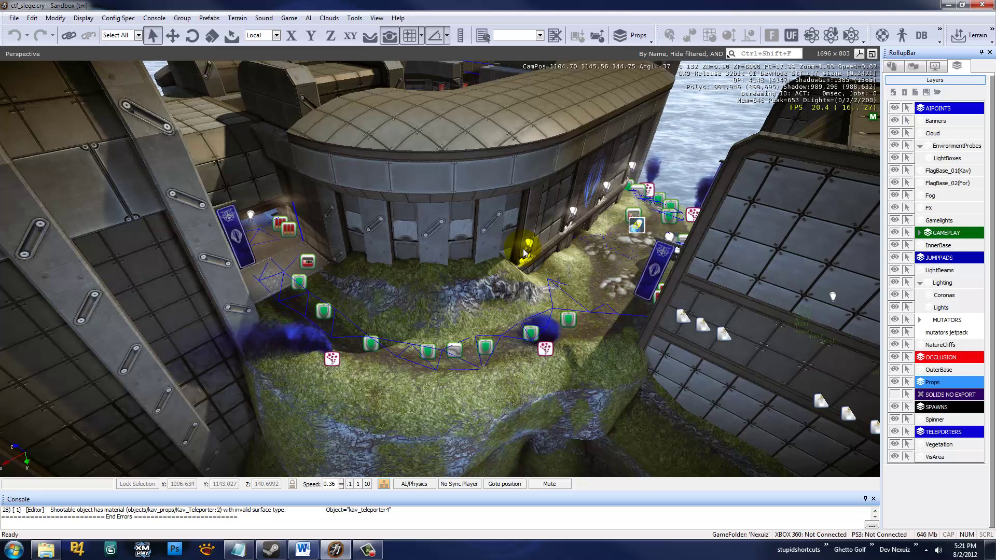
{"action": "right_click_drag", "start_coordinate": [524, 253], "coordinate": [637, 244]}
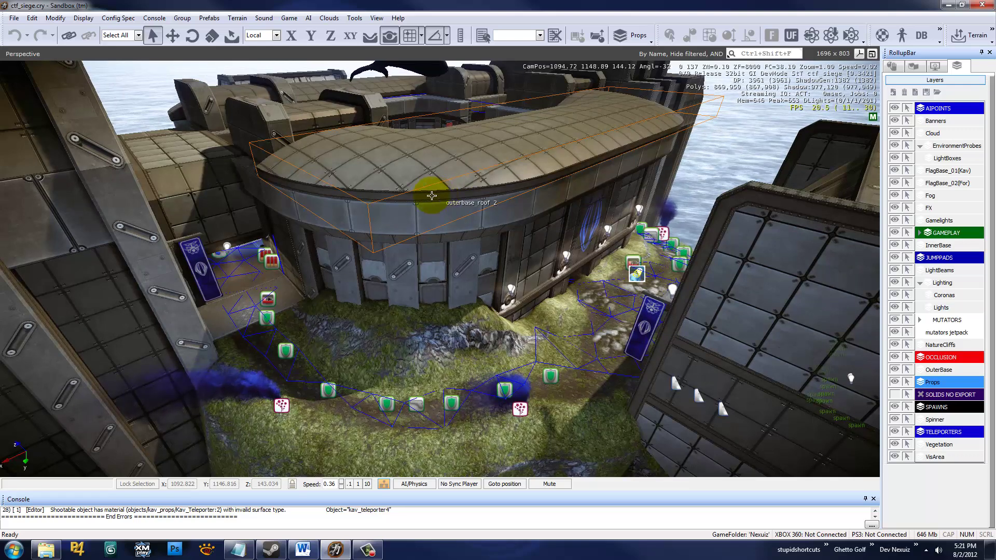
Move the blue base's curved outer wall along the Y axis to 1097.25.
{"action": "left_click", "coordinate": [15, 37]}
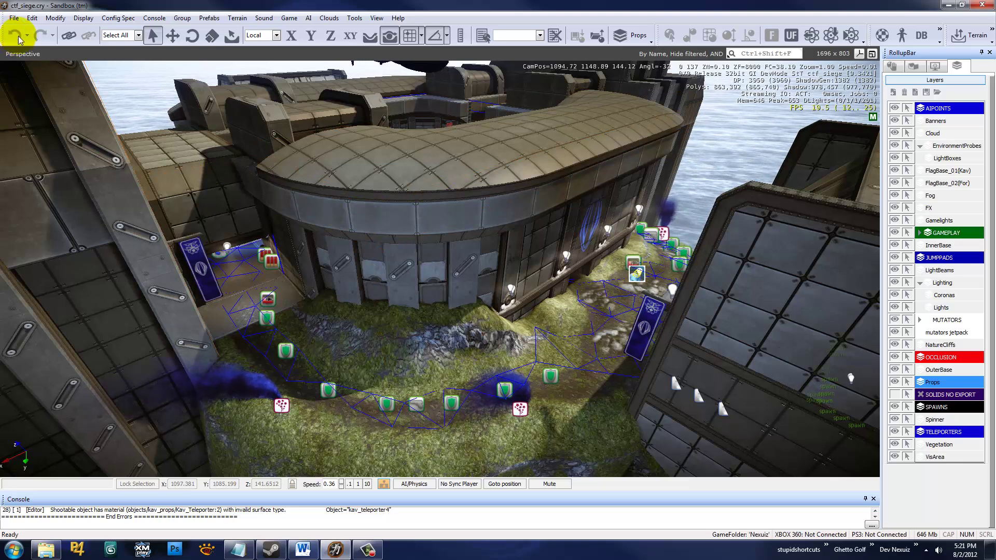
{"action": "right_click_drag", "start_coordinate": [356, 258], "coordinate": [351, 256]}
{"action": "left_click", "coordinate": [416, 211]}
{"action": "right_click_drag", "start_coordinate": [415, 228], "coordinate": [417, 231]}
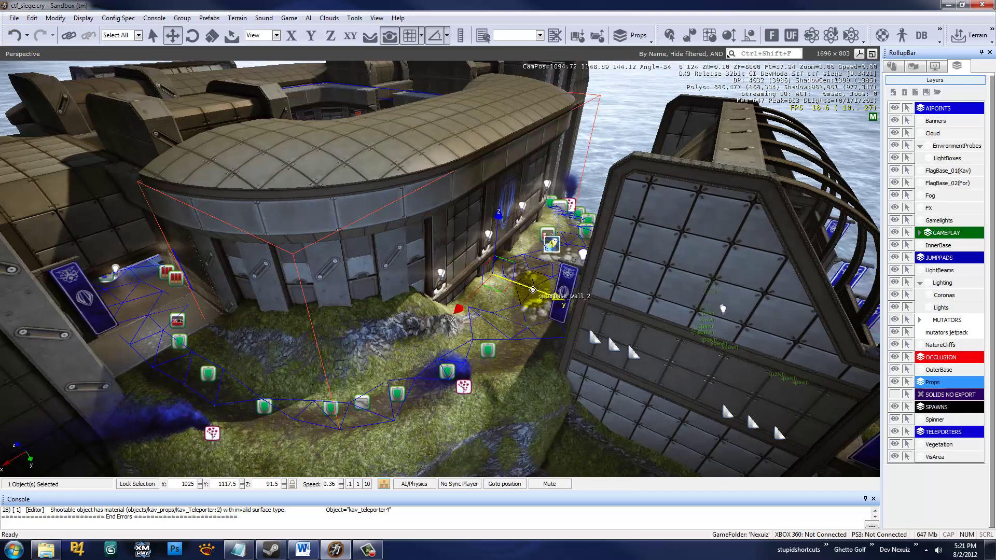
{"action": "mouse_move", "coordinate": [595, 309]}
{"action": "left_mouse_down"}
{"action": "mouse_move", "coordinate": [695, 345]}
{"action": "mouse_move", "coordinate": [525, 285]}
{"action": "left_mouse_up"}
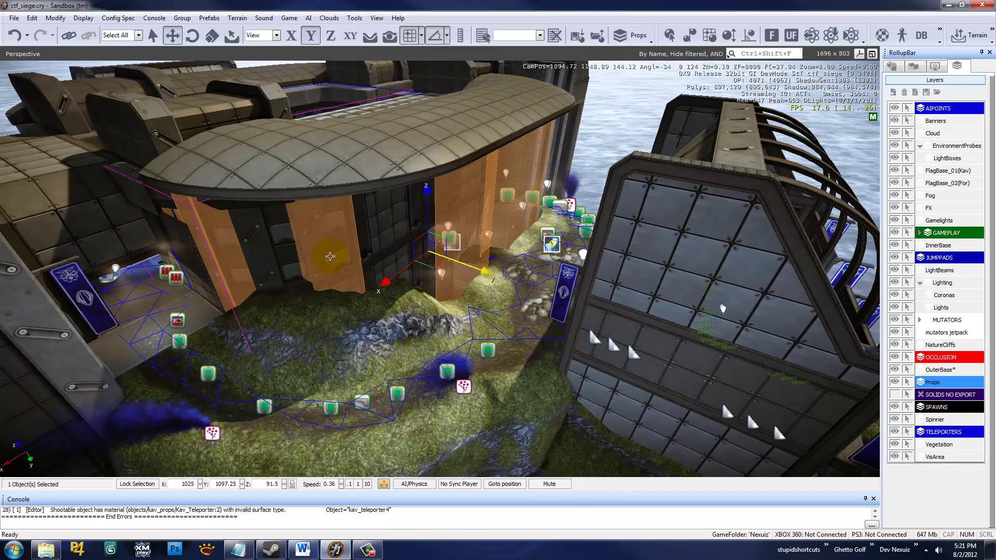
Undo the outer wall's move, redo it, and undo it once more.
{"action": "left_click", "coordinate": [16, 36]}
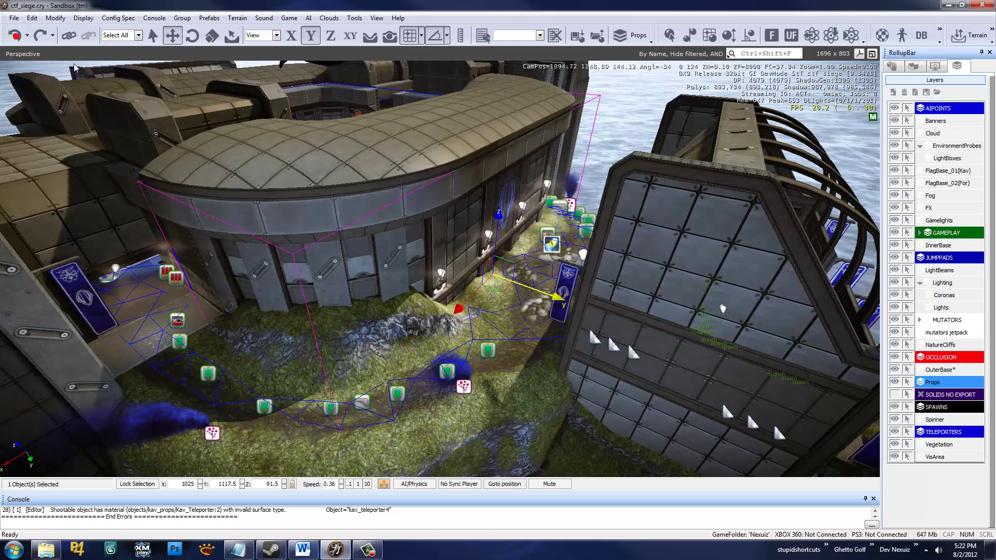
{"action": "left_click", "coordinate": [40, 37]}
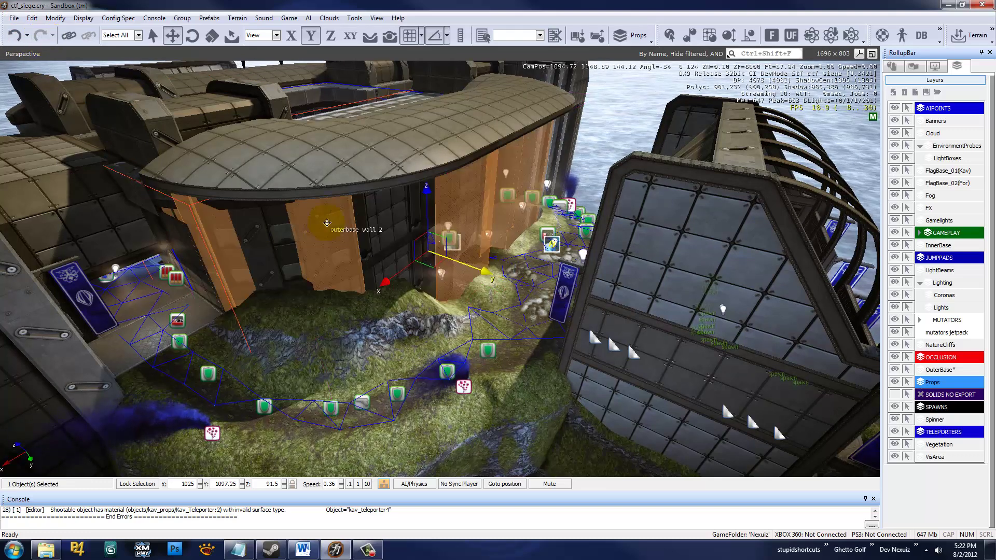
{"action": "right_click_drag", "start_coordinate": [329, 223], "coordinate": [327, 227]}
{"action": "key", "text": "ctrl+z"}
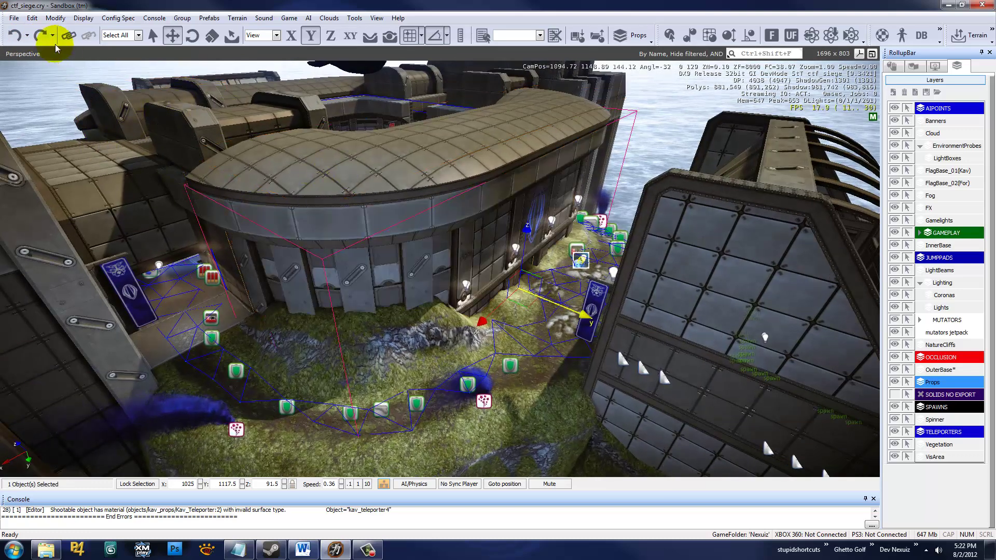
Try moving the blue base's outer wall along the Y axis, and undo the changes.
{"action": "right_click_drag", "start_coordinate": [428, 310], "coordinate": [471, 298]}
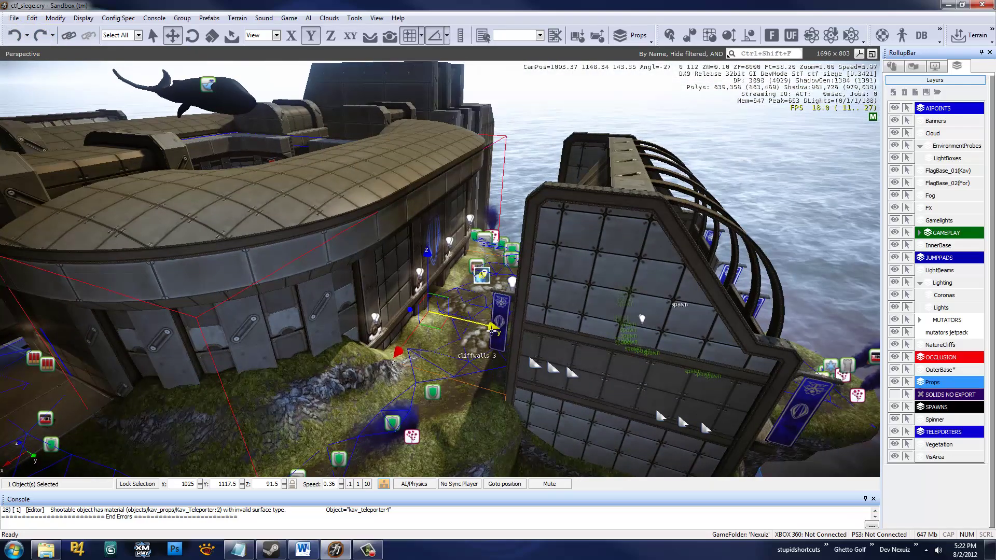
{"action": "left_click_drag", "start_coordinate": [477, 324], "coordinate": [503, 328]}
{"action": "right_click_drag", "start_coordinate": [583, 332], "coordinate": [584, 327]}
{"action": "key", "text": "s"}
{"action": "key", "text": "d"}
{"action": "key", "text": "ctrl+z"}
{"action": "key", "text": "ctrl+z"}
{"action": "key", "text": "a"}
Move the blue base's curved outer wall along the Y axis to 1130.5, and undo that move.
{"action": "right_click_drag", "start_coordinate": [452, 348], "coordinate": [469, 361]}
{"action": "key", "text": "s"}
{"action": "left_click", "coordinate": [308, 345]}
{"action": "key", "text": "w"}
{"action": "key", "text": "d"}
{"action": "mouse_move", "coordinate": [611, 330]}
{"action": "left_mouse_down"}
{"action": "mouse_move", "coordinate": [574, 316]}
{"action": "mouse_move", "coordinate": [620, 335]}
{"action": "left_mouse_up"}
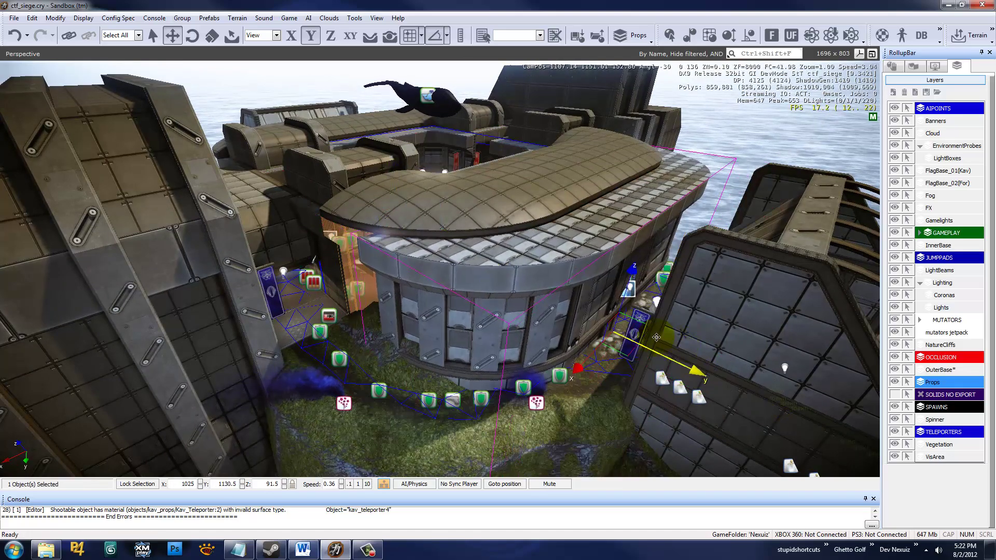
{"action": "key", "text": "ctrl+z"}
{"action": "right_click_drag", "start_coordinate": [488, 200], "coordinate": [484, 196]}
{"action": "key", "text": "w"}
{"action": "key", "text": "s"}
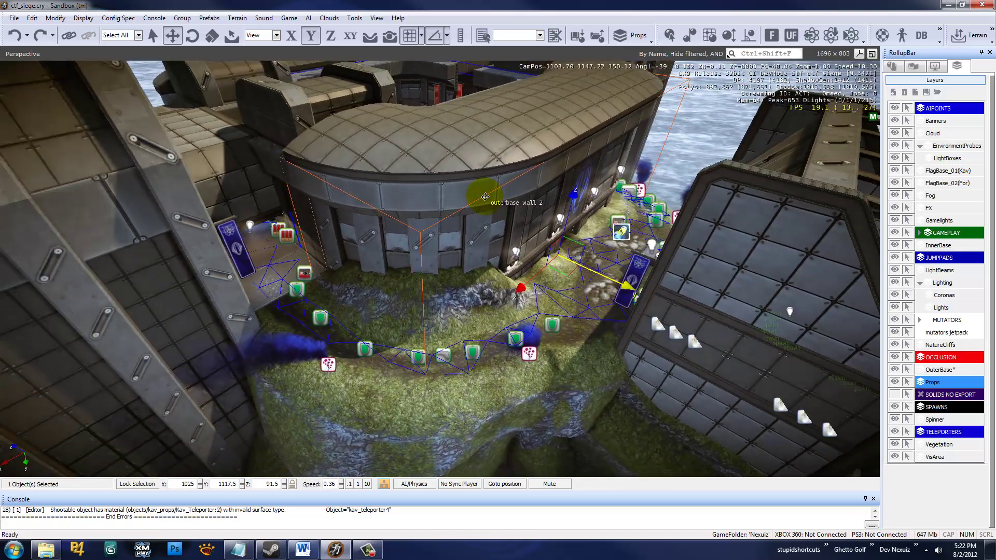
{"action": "right_click_drag", "start_coordinate": [457, 236], "coordinate": [455, 234]}
{"action": "key", "text": "w"}
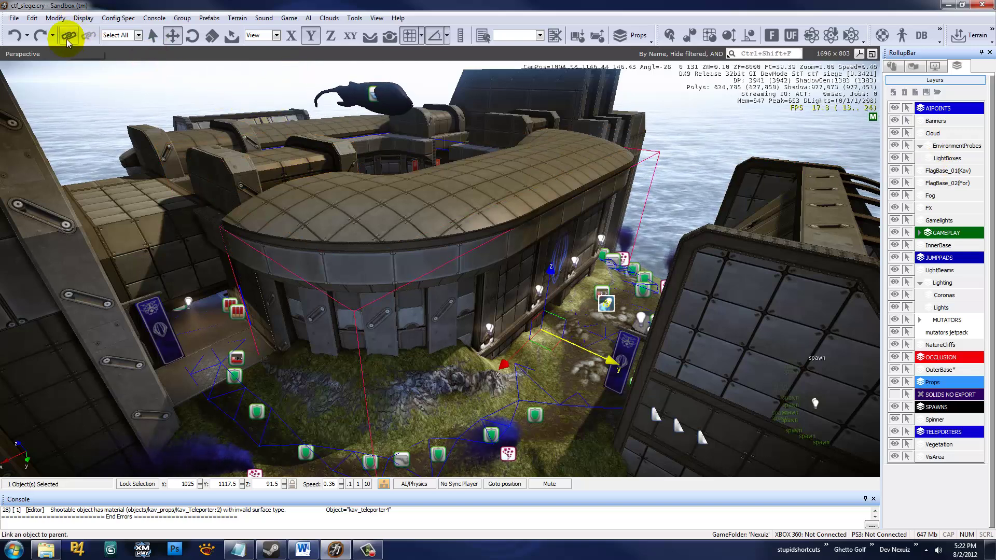
{"action": "key", "text": "a"}
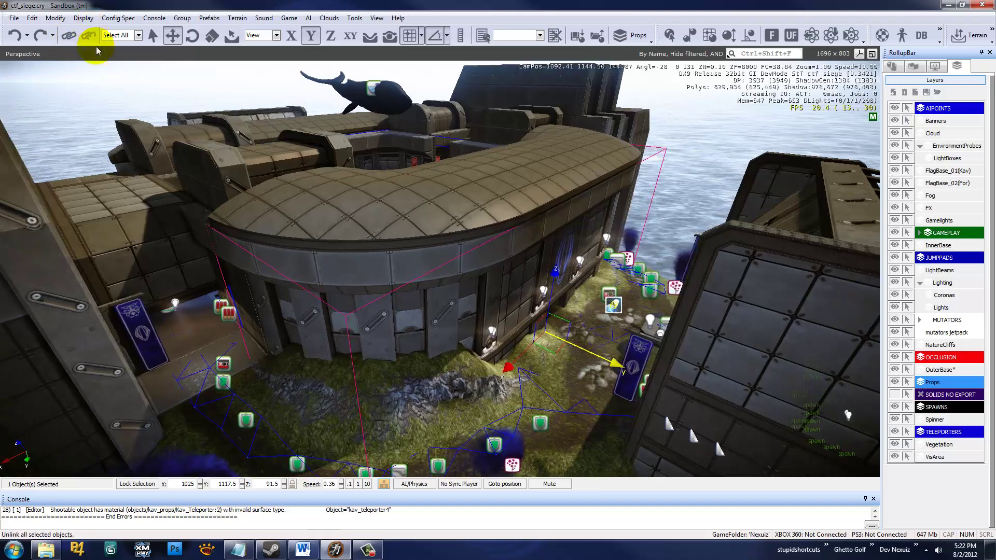
{"action": "right_click_drag", "start_coordinate": [358, 196], "coordinate": [330, 191]}
{"action": "key", "text": "s"}
{"action": "left_click", "coordinate": [395, 220]}
{"action": "right_click_drag", "start_coordinate": [395, 219], "coordinate": [464, 244]}
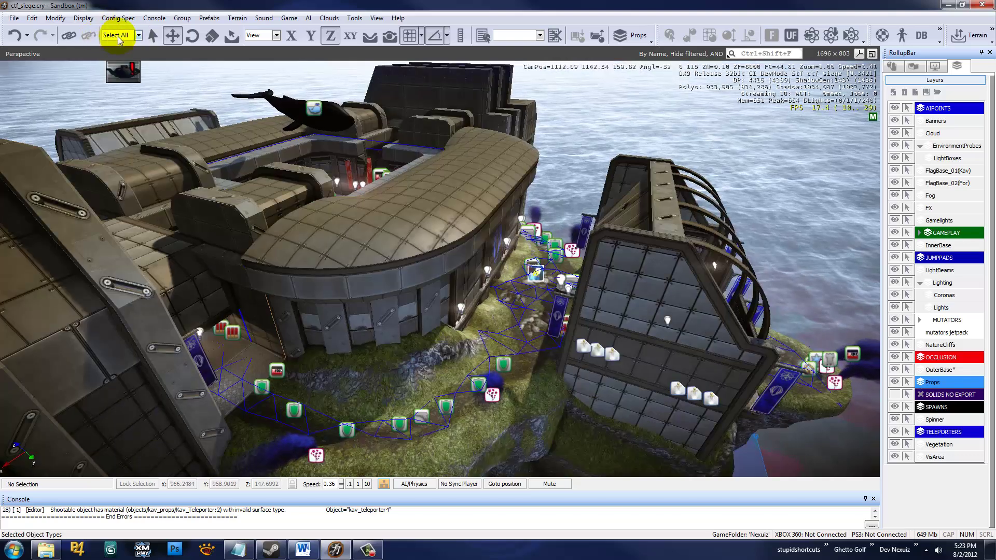
Restrict the selectable object types to Entities and test picking objects around the blue base.
{"action": "left_click", "coordinate": [125, 36]}
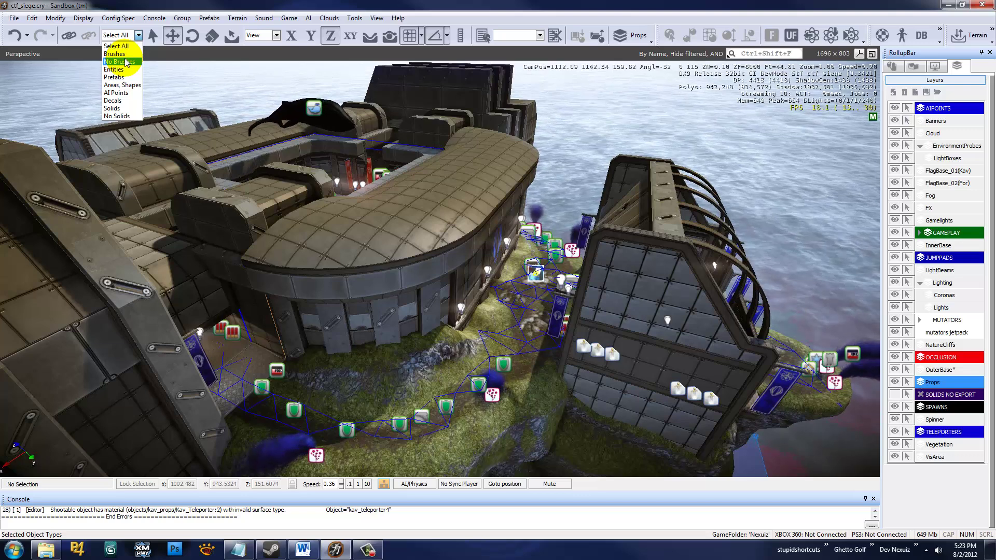
{"action": "left_click", "coordinate": [136, 71]}
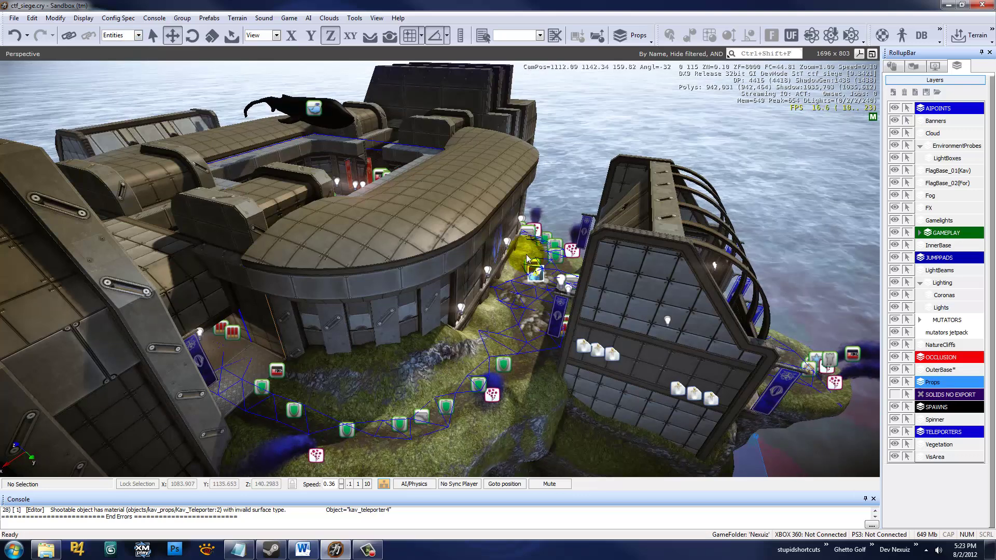
{"action": "left_click", "coordinate": [409, 258]}
{"action": "left_click", "coordinate": [567, 171]}
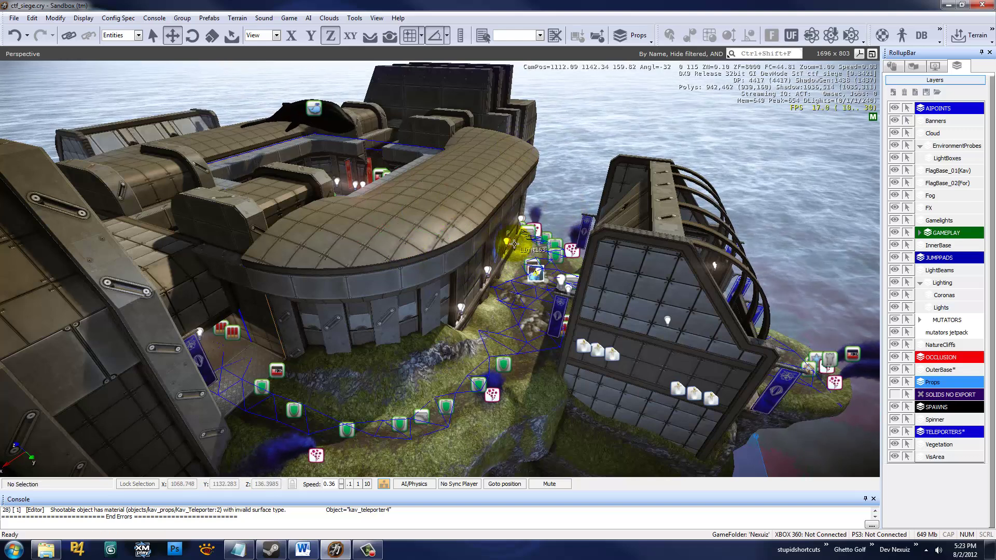
Set the selectable object types to Select All and select the blue base's curved outer wall with the selection tool.
{"action": "left_click", "coordinate": [121, 36]}
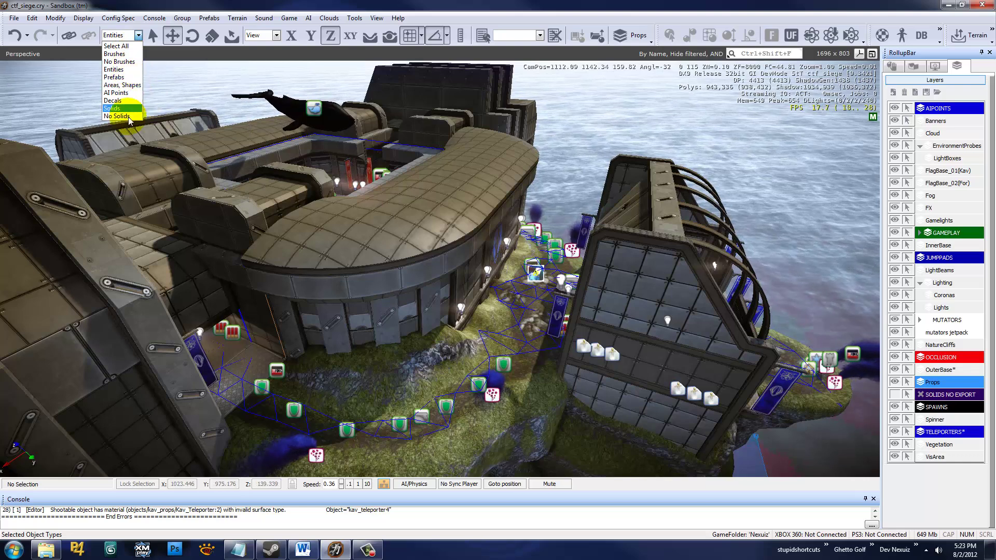
{"action": "left_click", "coordinate": [116, 47]}
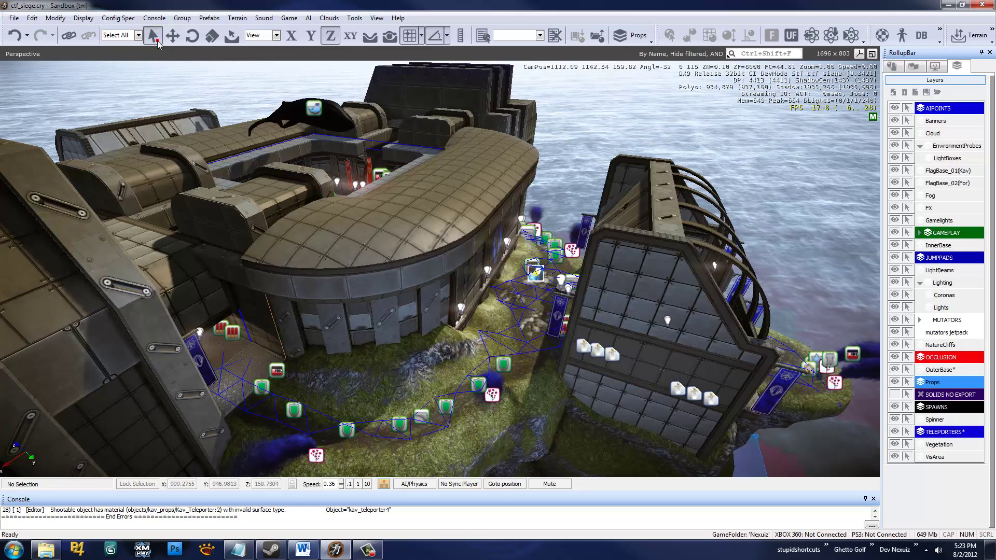
{"action": "left_click", "coordinate": [155, 37]}
{"action": "left_click", "coordinate": [324, 256]}
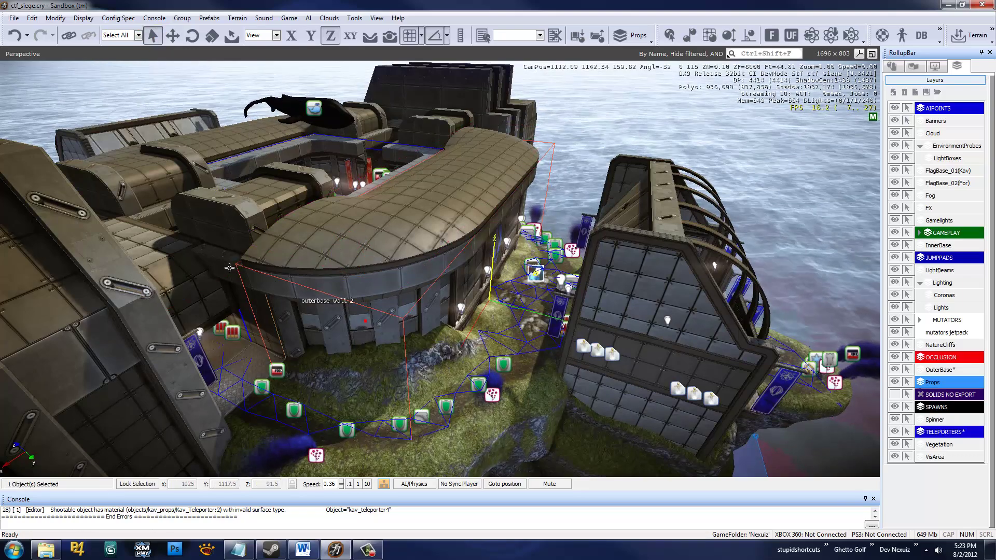
Pick roof and wall pieces of the blue and red bases with the selection tool, ending with the red base's curved outer roof.
{"action": "key", "text": "s"}
{"action": "right_click_drag", "start_coordinate": [315, 257], "coordinate": [332, 228]}
{"action": "left_click", "coordinate": [249, 163]}
{"action": "right_click_drag", "start_coordinate": [393, 214], "coordinate": [387, 217]}
{"action": "key", "text": "w"}
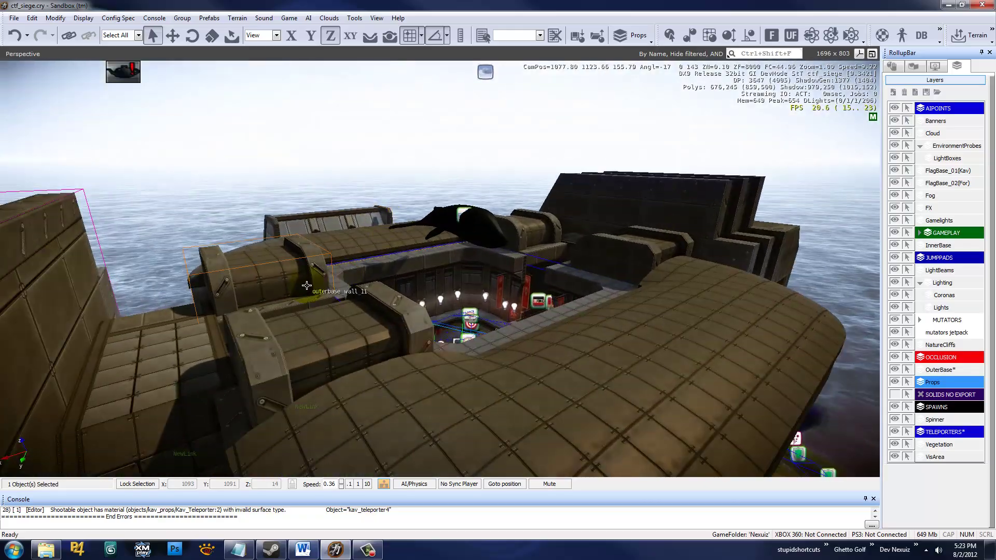
{"action": "left_click", "coordinate": [244, 285]}
{"action": "key", "text": "w"}
{"action": "right_click_drag", "start_coordinate": [363, 289], "coordinate": [367, 254]}
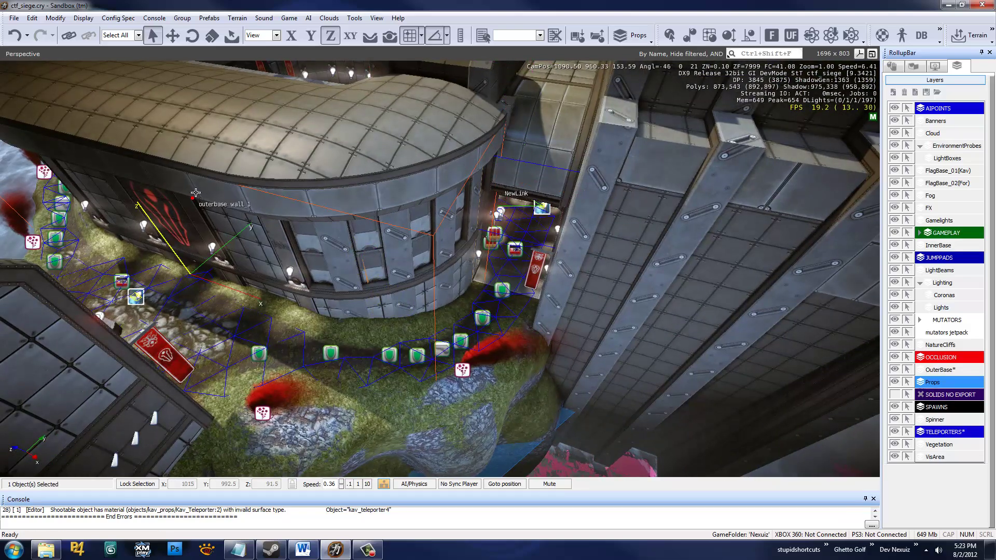
{"action": "right_click_drag", "start_coordinate": [653, 265], "coordinate": [644, 266]}
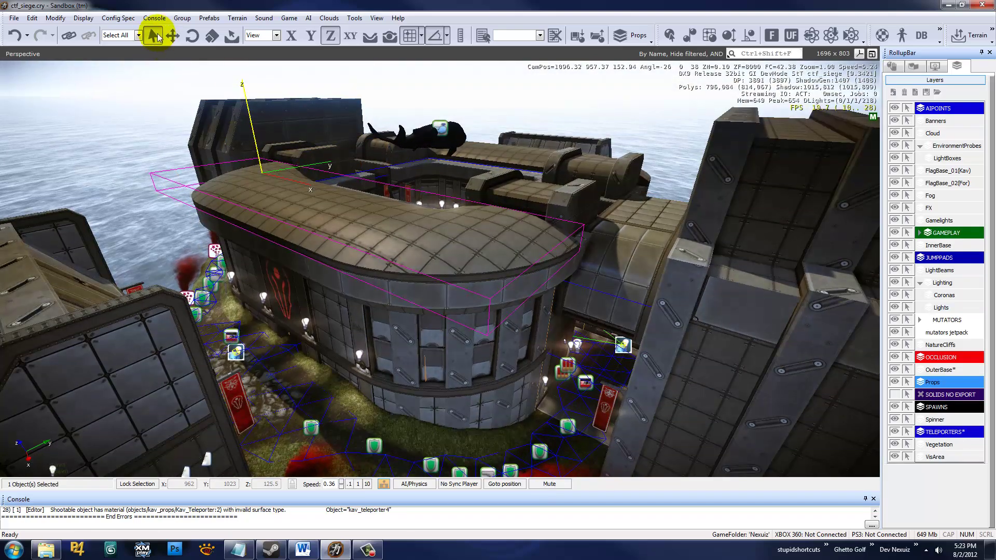
{"action": "right_click_drag", "start_coordinate": [450, 145], "coordinate": [452, 148]}
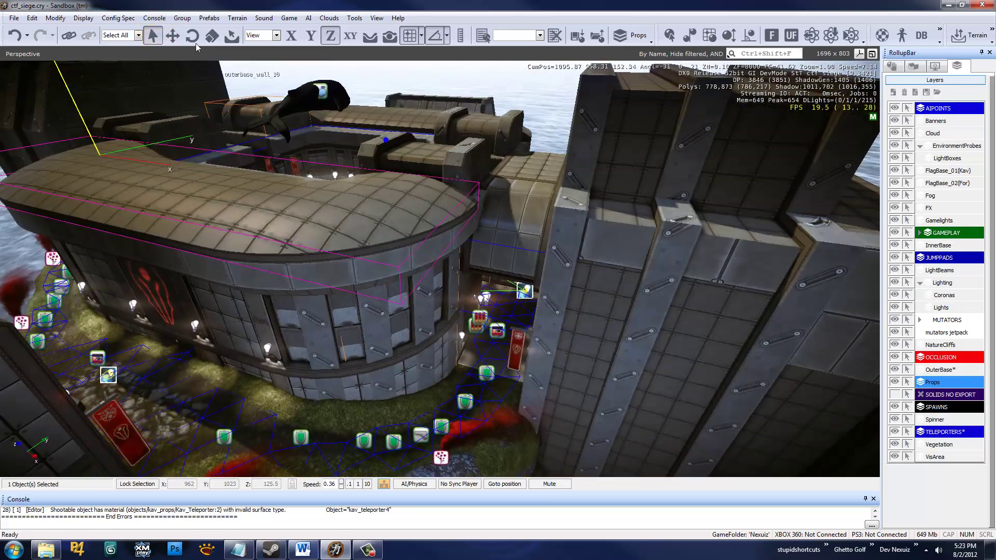
Try the move, rotate and scale tools on the selected curved roof, and return to the move tool.
{"action": "left_click", "coordinate": [175, 43]}
{"action": "left_click", "coordinate": [174, 42]}
{"action": "right_click_drag", "start_coordinate": [257, 119], "coordinate": [257, 118]}
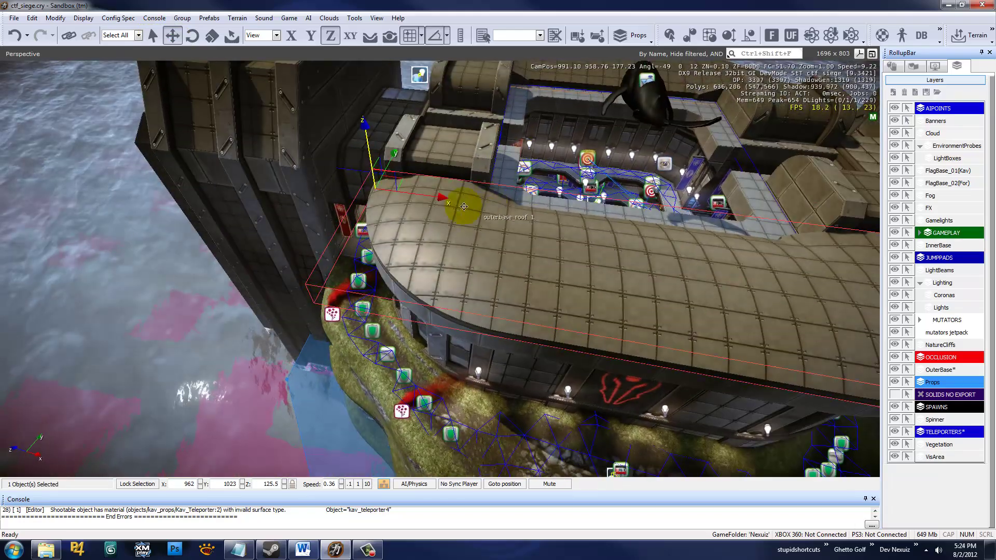
{"action": "right_click_drag", "start_coordinate": [315, 271], "coordinate": [315, 270]}
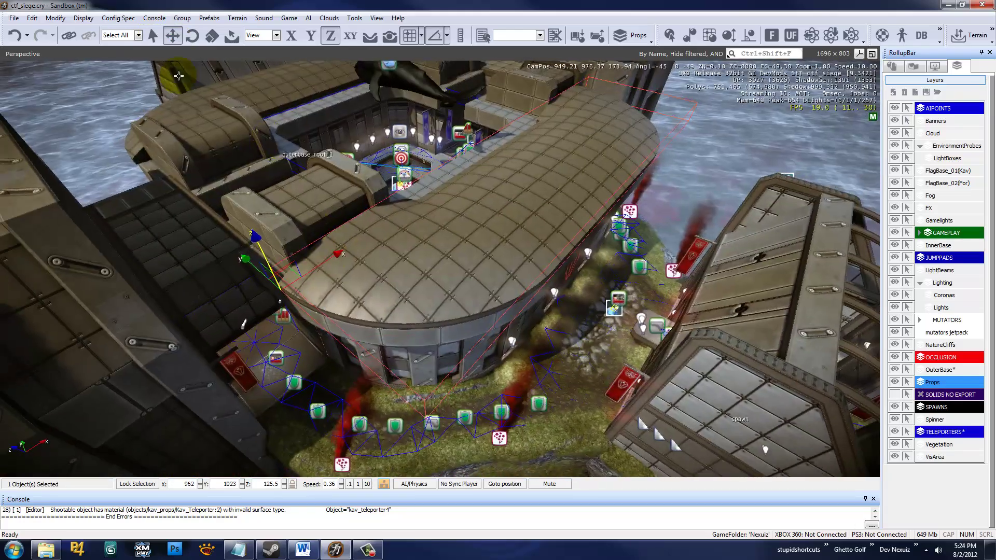
{"action": "left_click", "coordinate": [192, 40]}
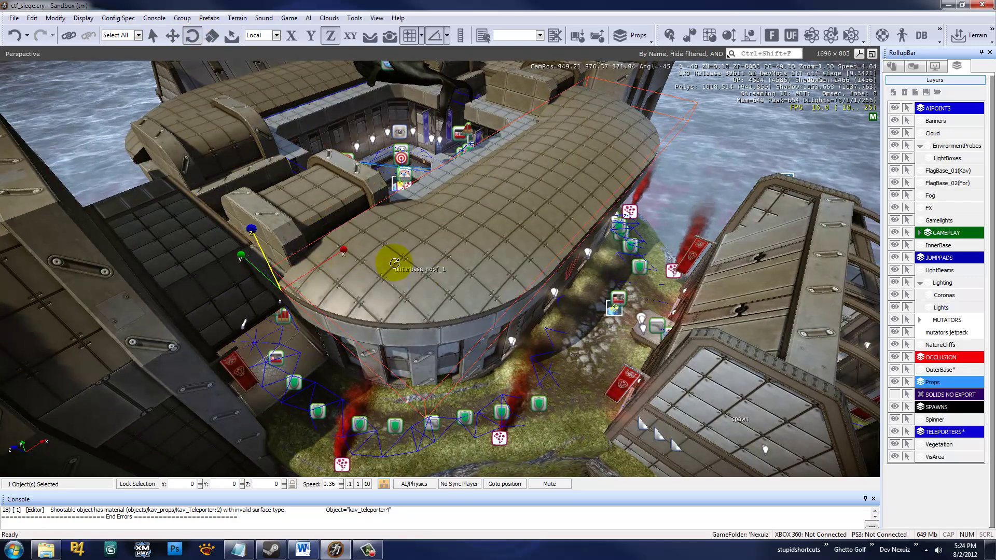
{"action": "left_click", "coordinate": [211, 35]}
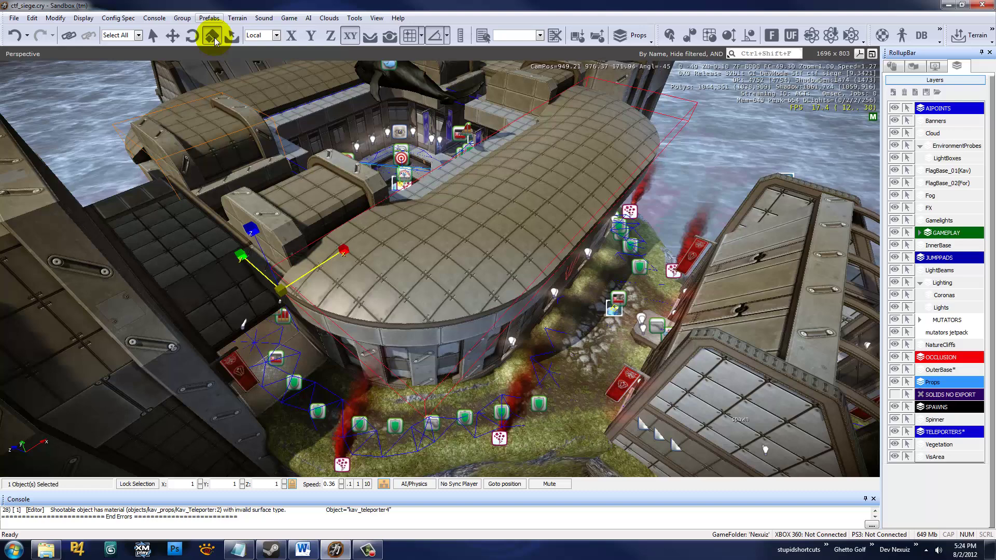
{"action": "left_click", "coordinate": [277, 35]}
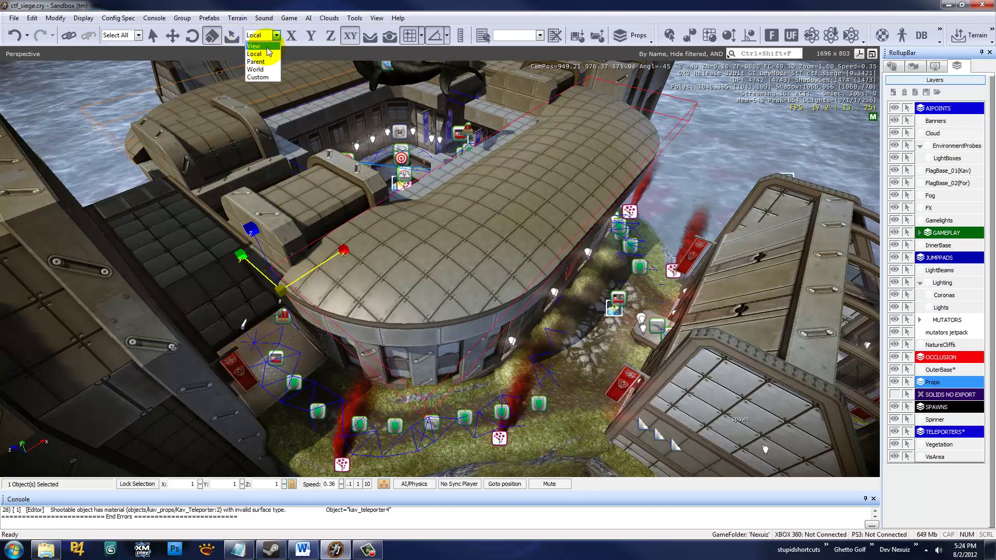
{"action": "left_click", "coordinate": [172, 36]}
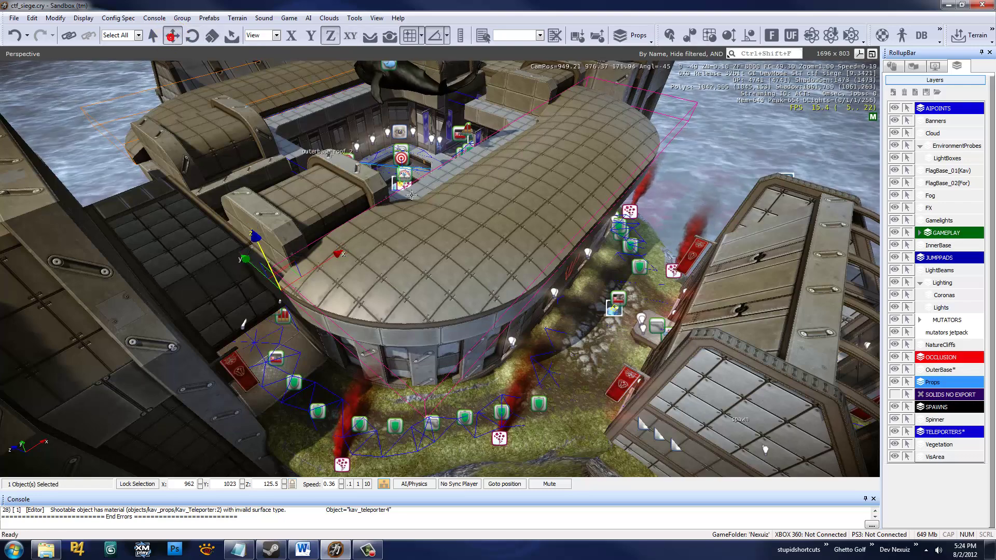
Set the reference coordinate system to View for the selected roof's move gizmo.
{"action": "key", "text": "s"}
{"action": "right_click_drag", "start_coordinate": [242, 119], "coordinate": [245, 104]}
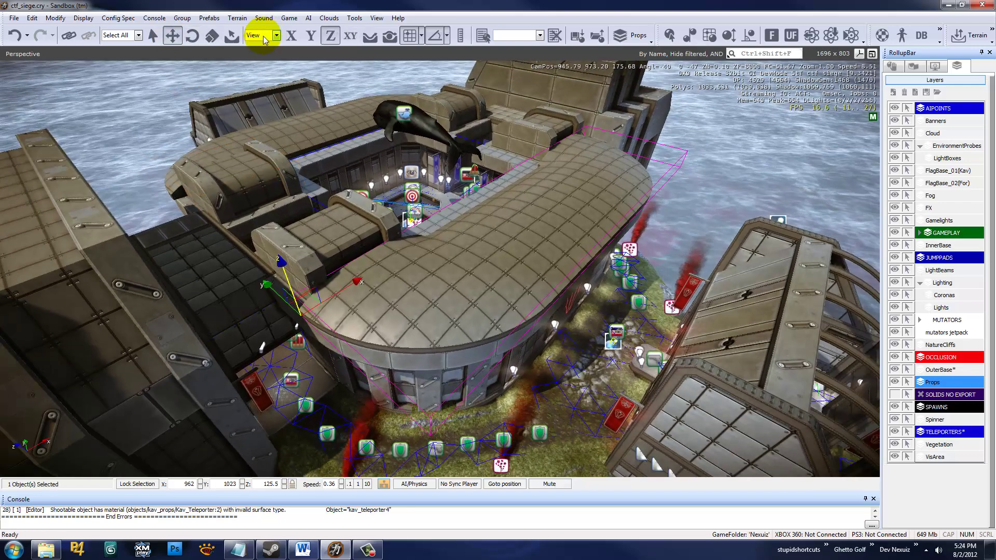
{"action": "left_click", "coordinate": [270, 36]}
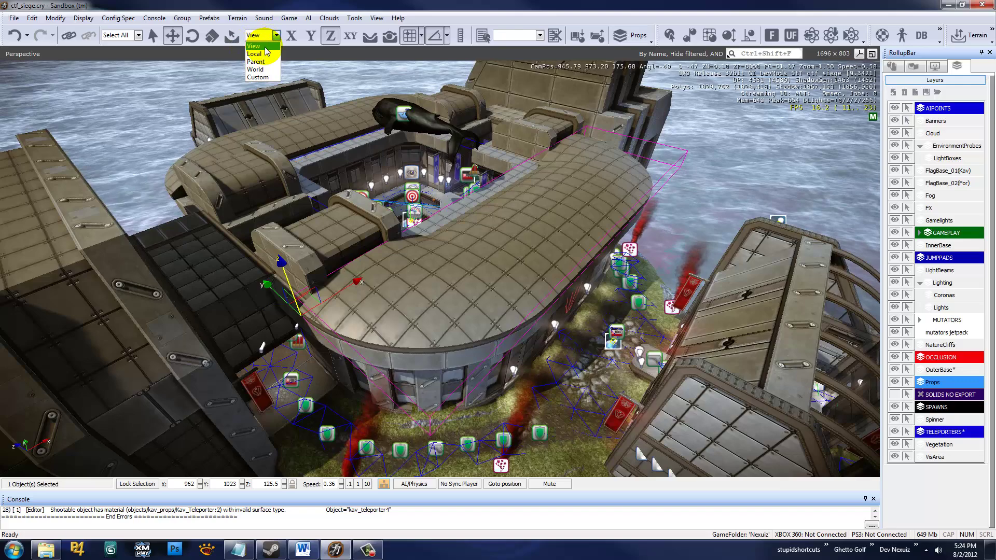
{"action": "left_click", "coordinate": [262, 46]}
Constrain movement of the selected curved roof to the XY plane.
{"action": "key", "text": "w"}
{"action": "right_click_drag", "start_coordinate": [404, 219], "coordinate": [409, 217]}
{"action": "key", "text": "s"}
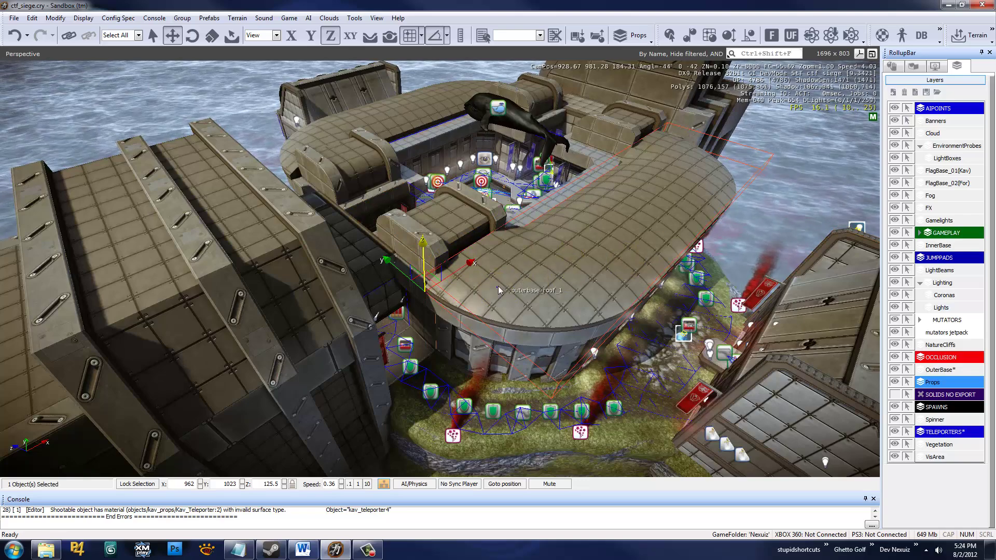
{"action": "key", "text": "d"}
{"action": "key", "text": "w"}
{"action": "right_click_drag", "start_coordinate": [496, 290], "coordinate": [497, 289]}
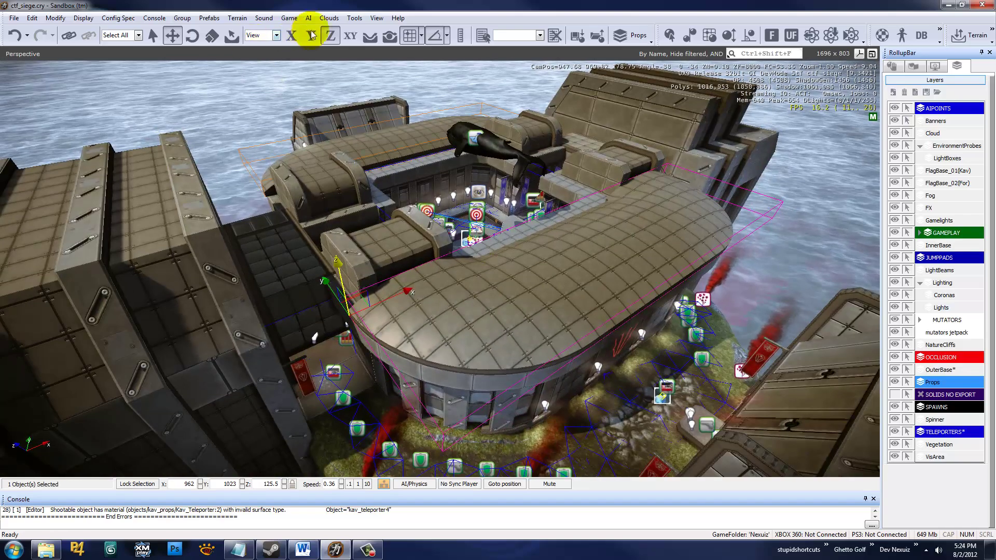
{"action": "left_click", "coordinate": [351, 36]}
Review the grid snap sizes, toggle grid snapping off and on, and try the angle snap toggle.
{"action": "key", "text": "a"}
{"action": "right_click_drag", "start_coordinate": [412, 152], "coordinate": [412, 152]}
{"action": "key", "text": "s"}
{"action": "right_click_drag", "start_coordinate": [632, 257], "coordinate": [216, 95]}
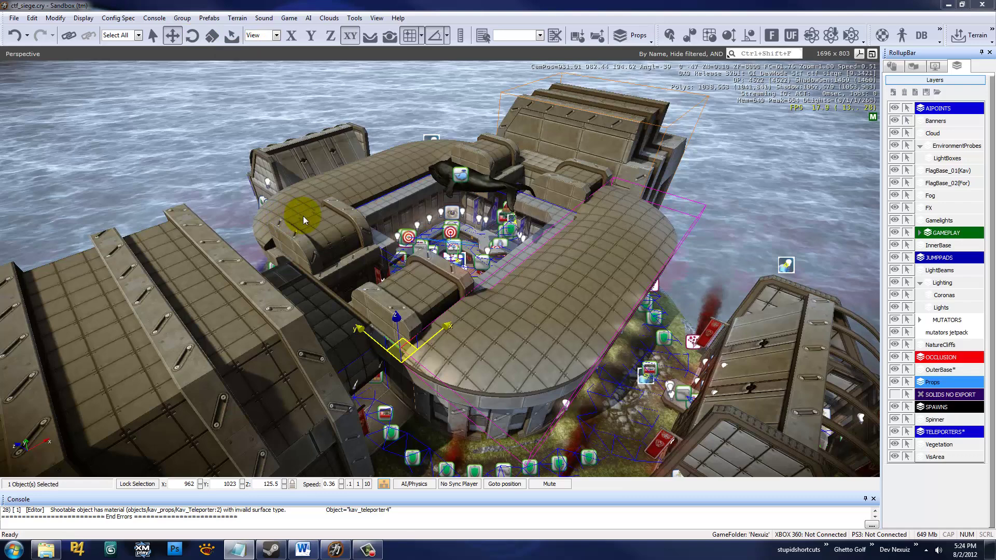
{"action": "right_click_drag", "start_coordinate": [303, 216], "coordinate": [303, 215]}
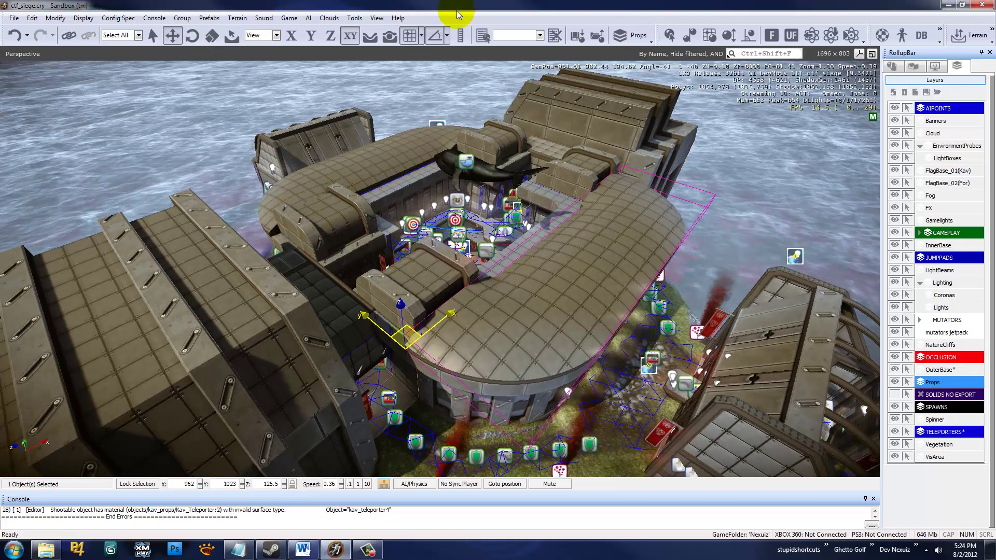
{"action": "left_click", "coordinate": [422, 36]}
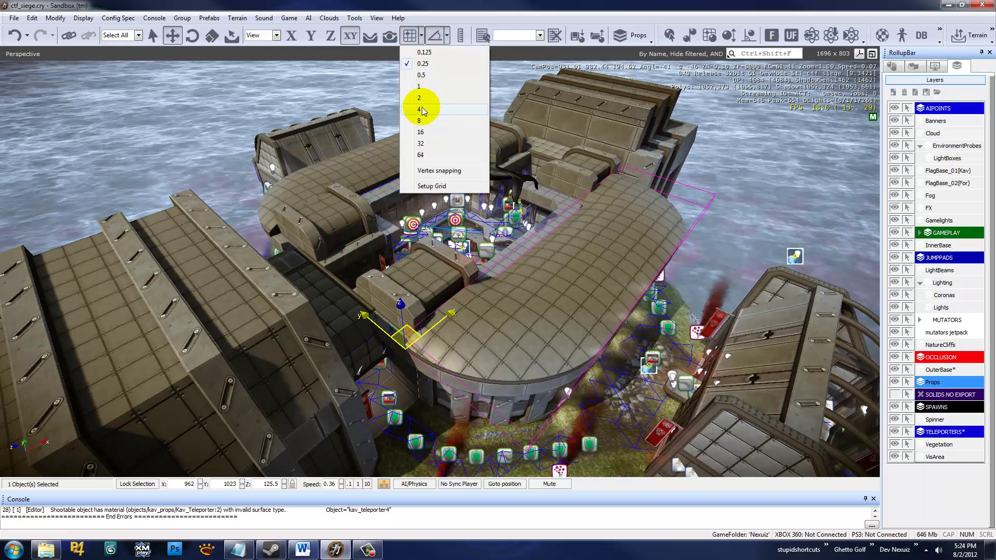
{"action": "left_click", "coordinate": [345, 120]}
{"action": "left_click", "coordinate": [409, 36]}
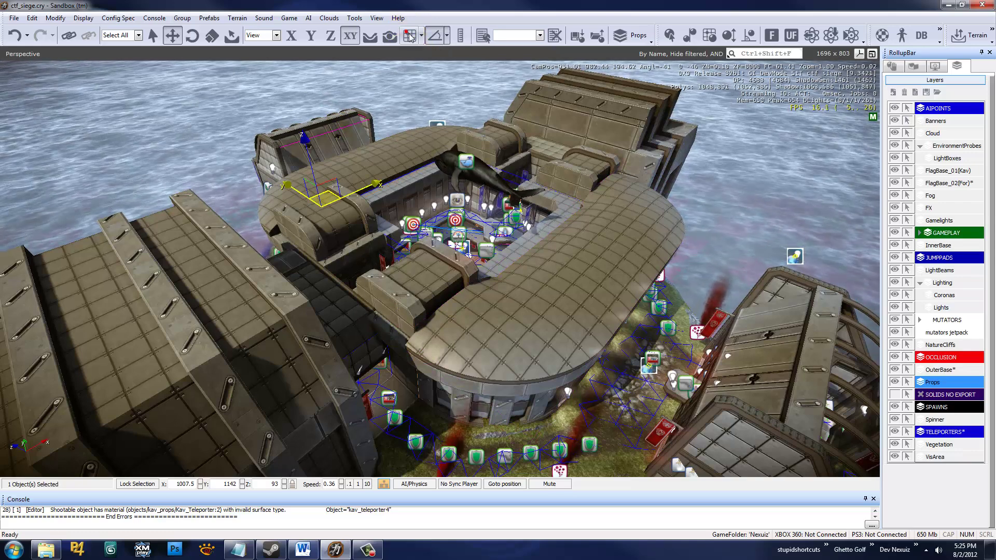
{"action": "left_click", "coordinate": [409, 36]}
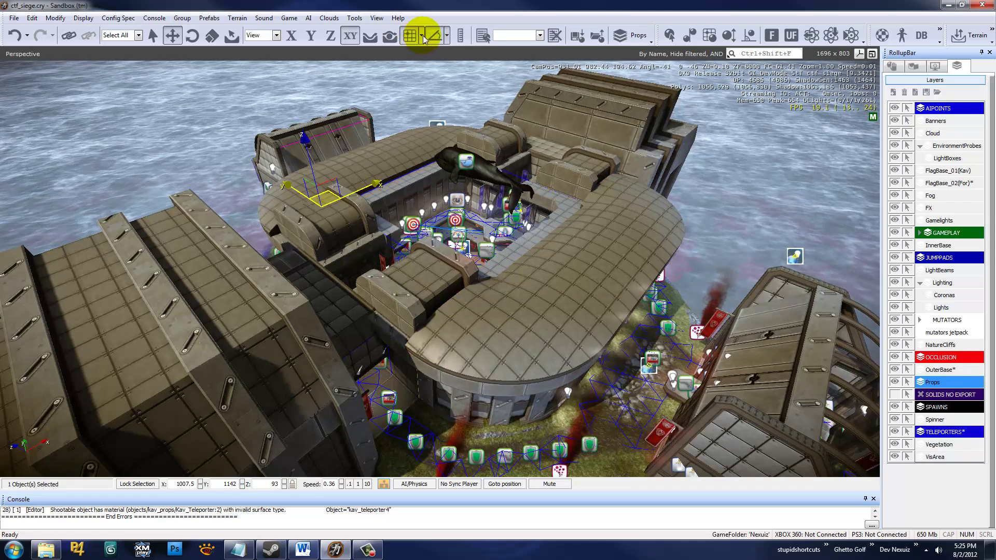
{"action": "left_click", "coordinate": [423, 37]}
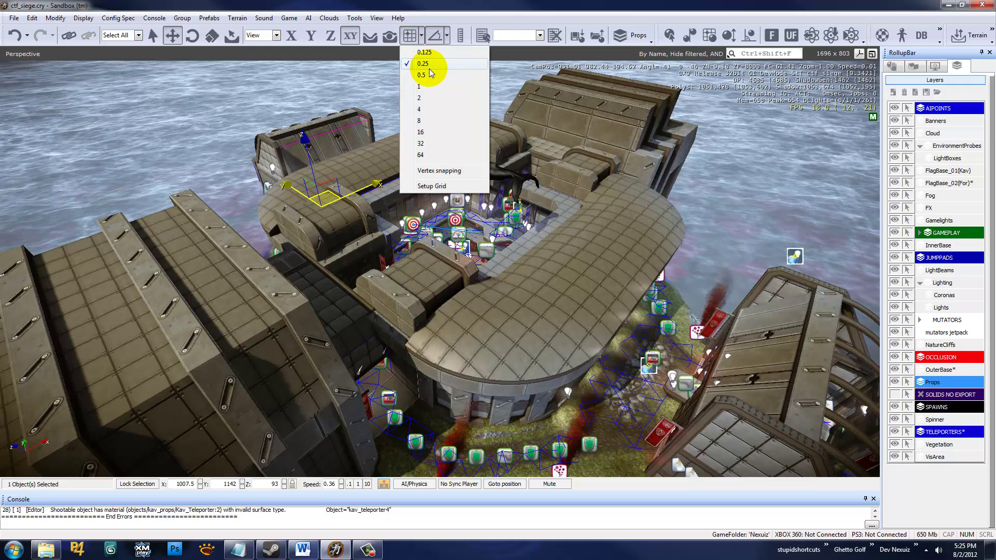
{"action": "left_click", "coordinate": [351, 110]}
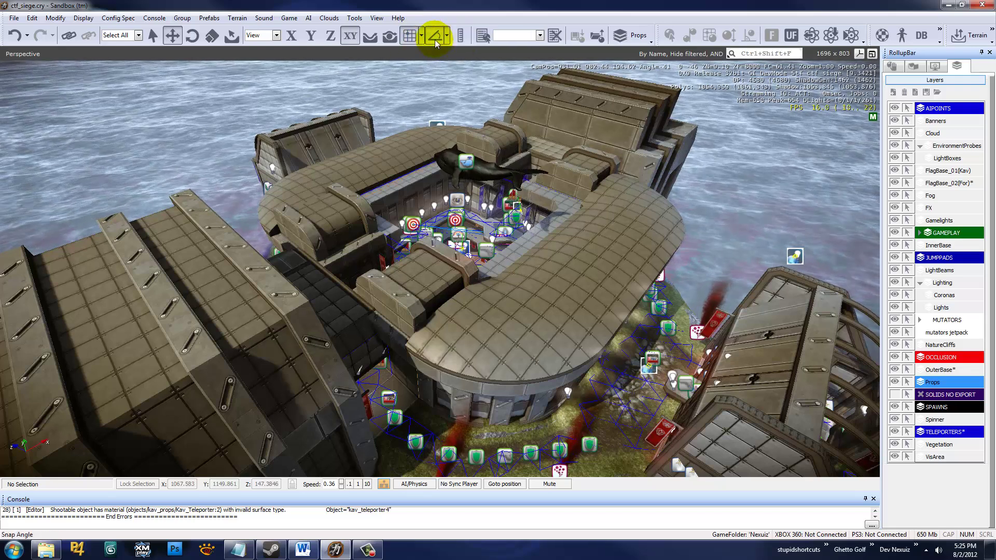
{"action": "left_click", "coordinate": [435, 38]}
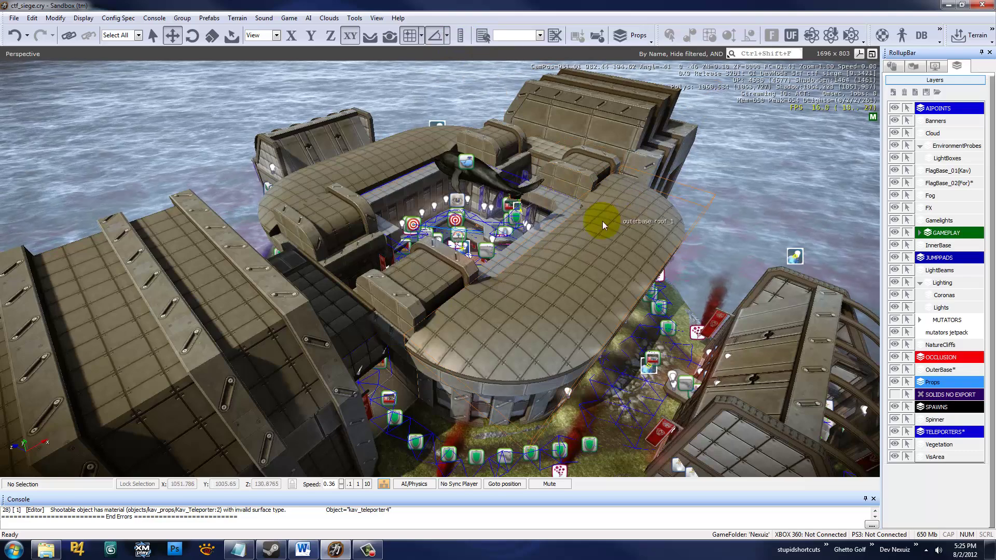
Examine the main toolbar's remaining tools near the red base, including the hidden asset browser, texture and lighting entries.
{"action": "right_click_drag", "start_coordinate": [631, 217], "coordinate": [632, 220]}
{"action": "key", "text": "d"}
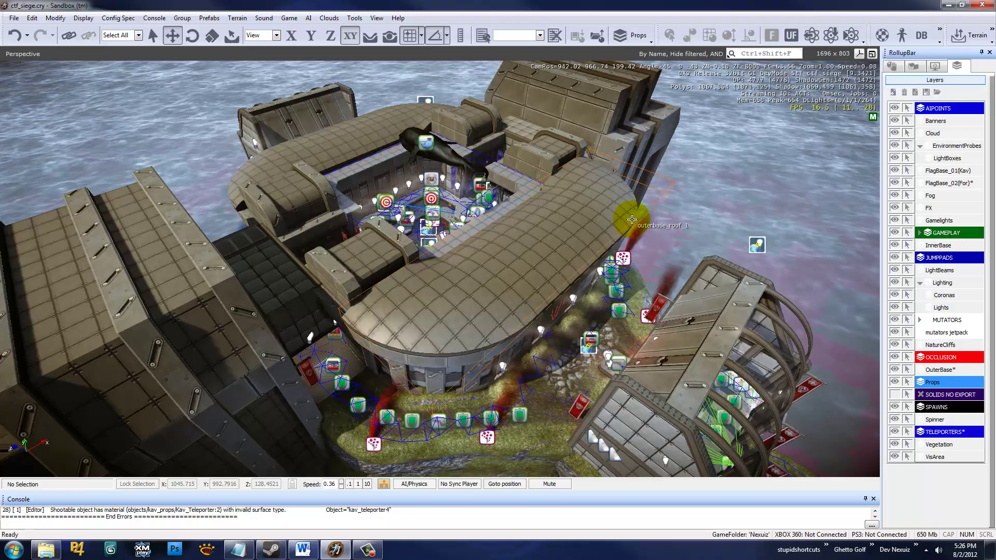
{"action": "right_click_drag", "start_coordinate": [569, 232], "coordinate": [465, 179]}
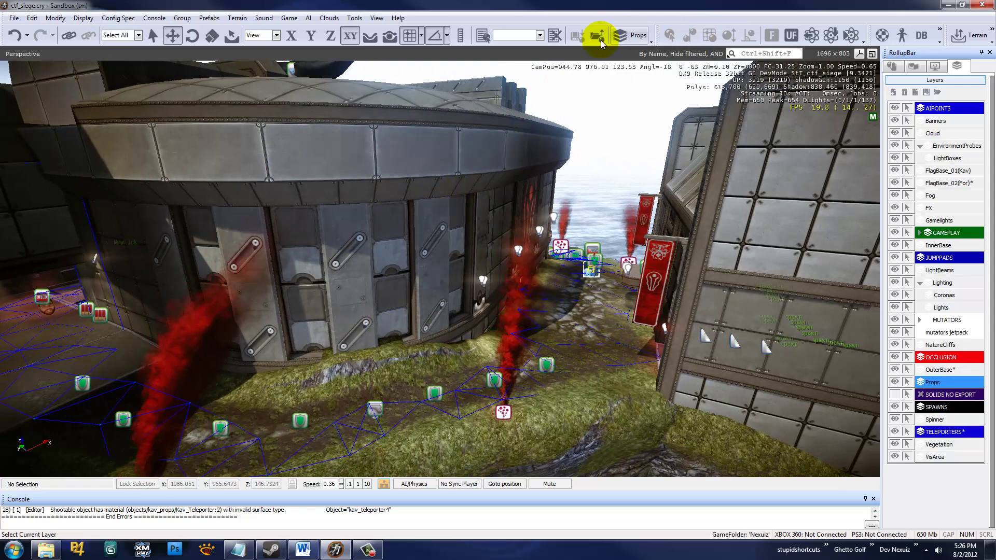
{"action": "right_click_drag", "start_coordinate": [585, 141], "coordinate": [591, 134]}
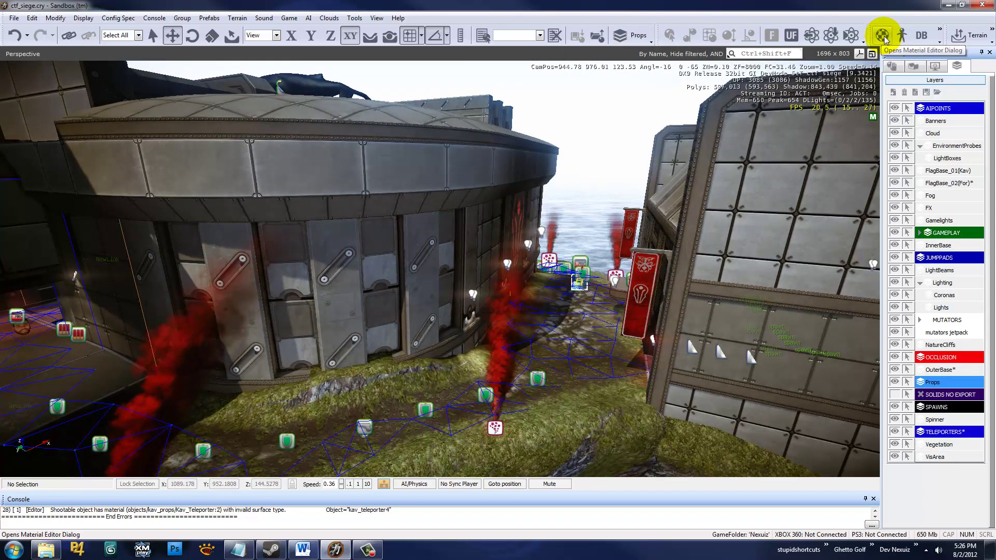
{"action": "left_click", "coordinate": [939, 32]}
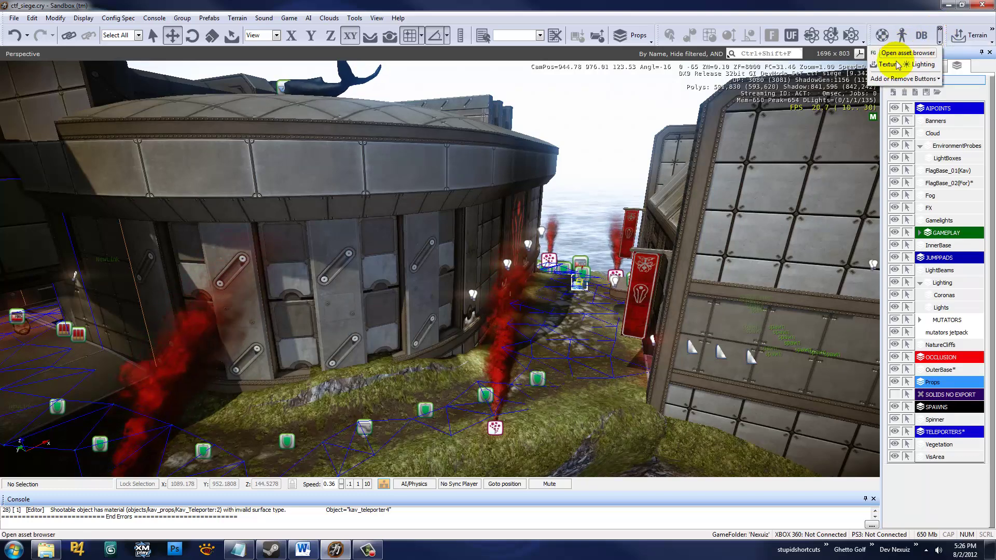
{"action": "left_click", "coordinate": [937, 33]}
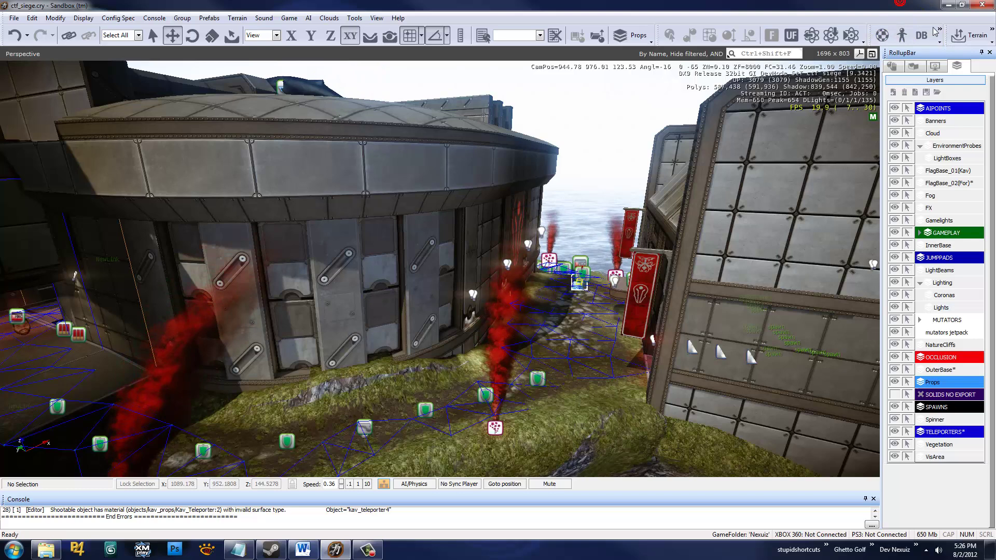
{"action": "left_click", "coordinate": [939, 34]}
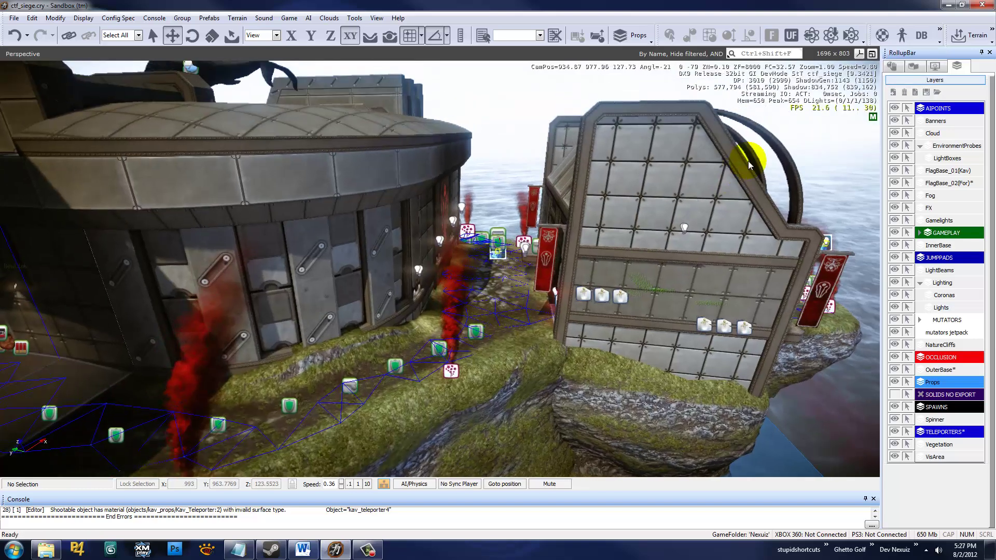
Look through the RollupBar's object categories, terrain tools and layers, ending on the terrain tools.
{"action": "right_click_drag", "start_coordinate": [748, 161], "coordinate": [803, 162]}
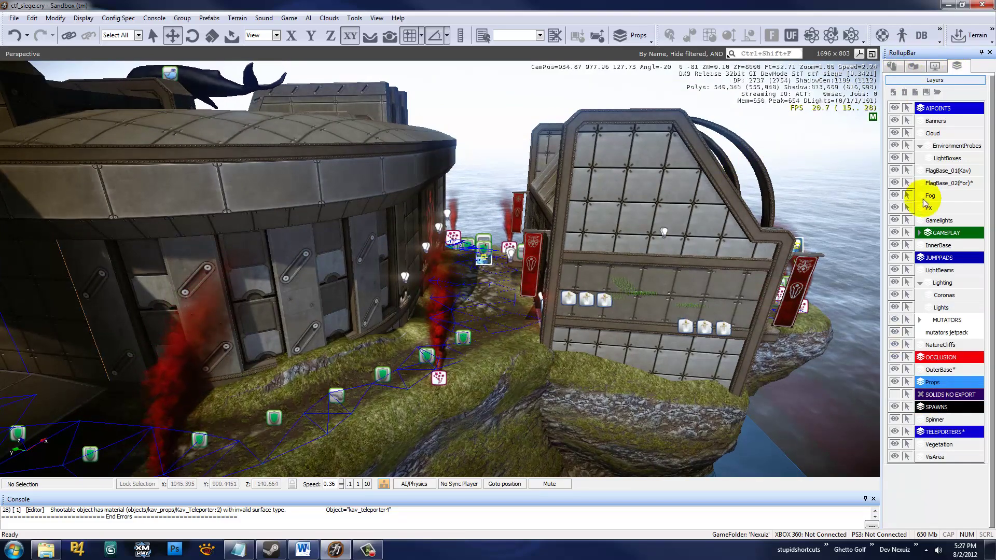
{"action": "left_click", "coordinate": [892, 66]}
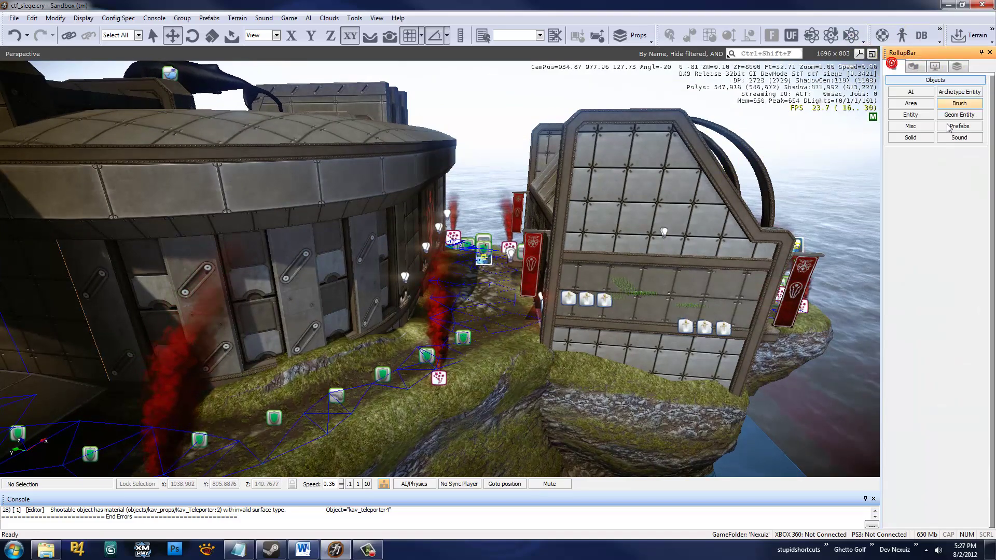
{"action": "left_click", "coordinate": [956, 66]}
{"action": "left_click", "coordinate": [938, 65]}
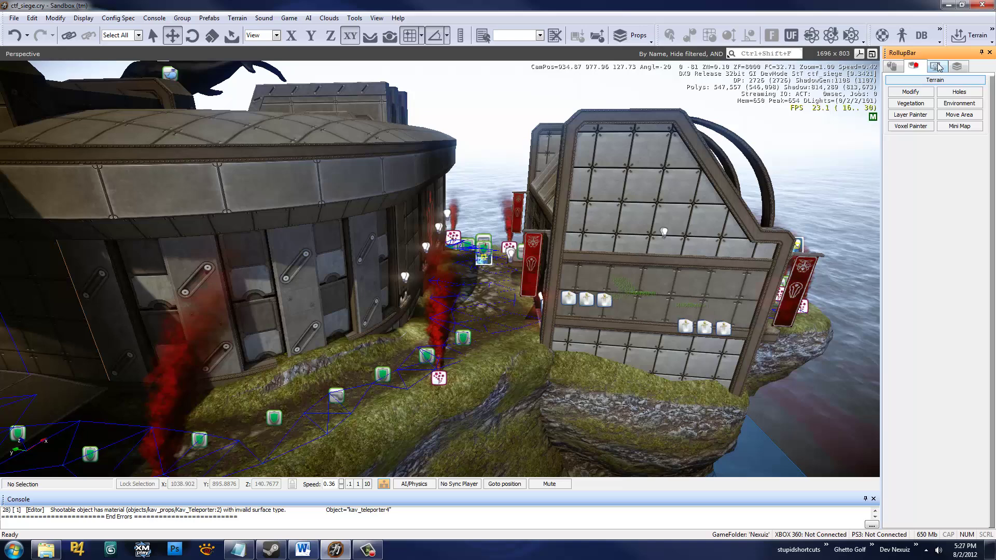
{"action": "left_click", "coordinate": [956, 66]}
{"action": "left_click", "coordinate": [898, 66]}
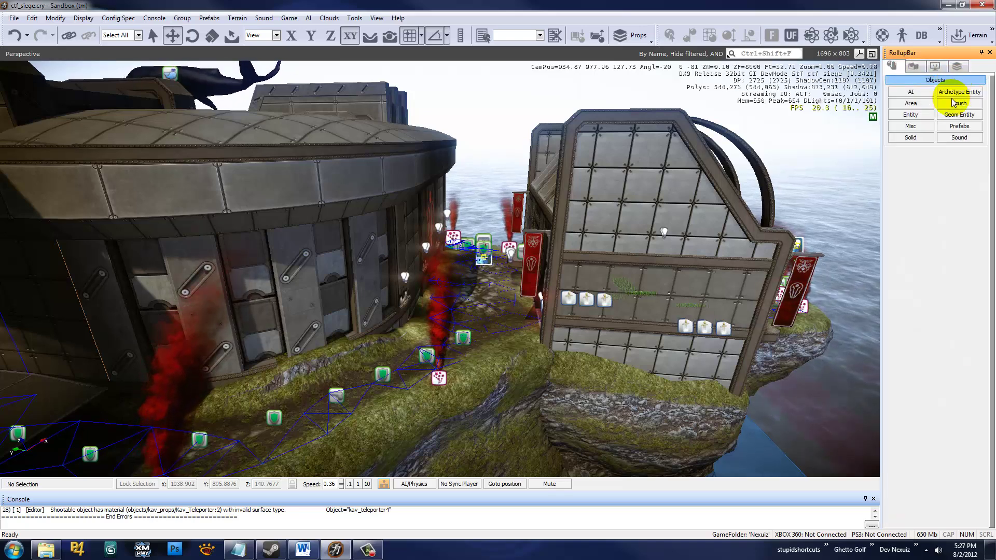
{"action": "left_click", "coordinate": [957, 65]}
{"action": "left_click", "coordinate": [912, 66]}
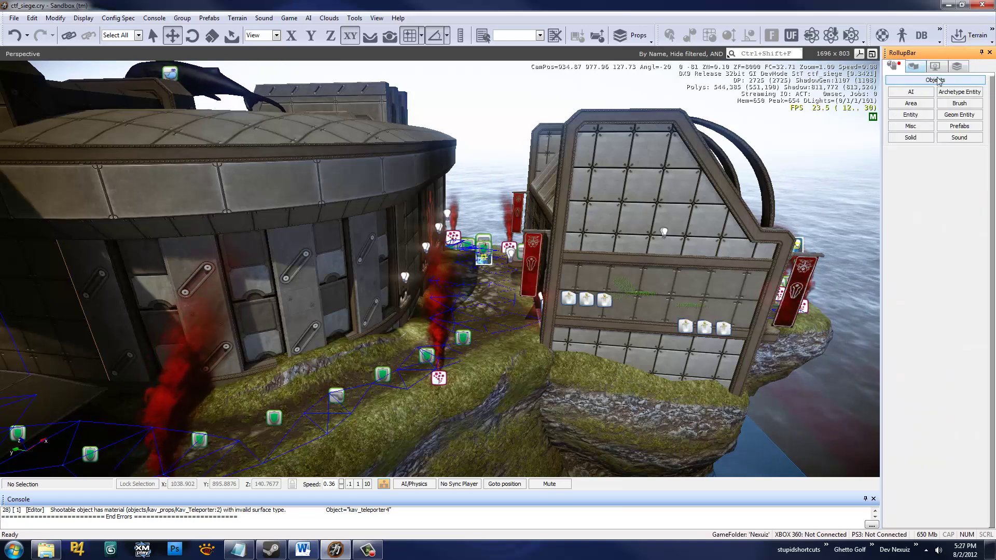
{"action": "left_click", "coordinate": [893, 66]}
{"action": "left_click", "coordinate": [917, 138]}
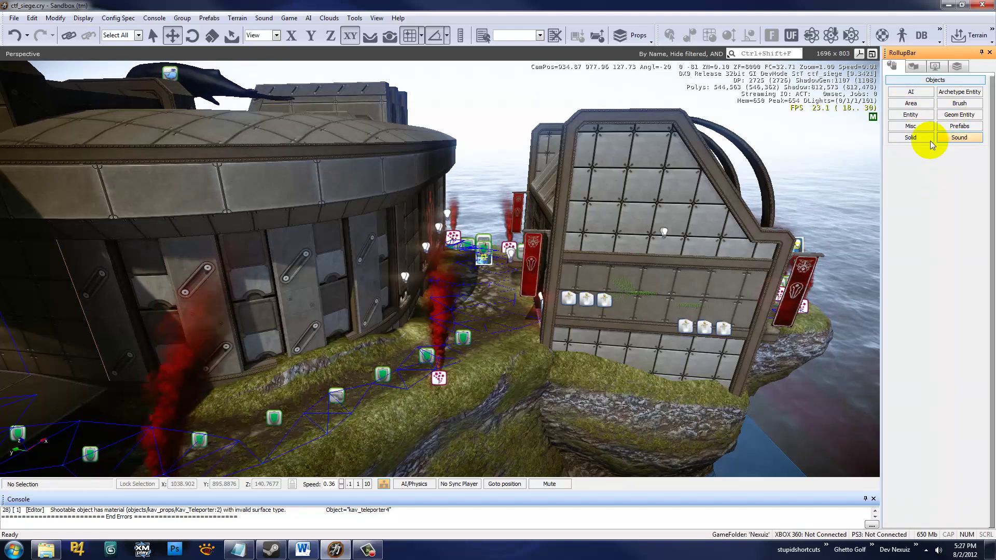
{"action": "left_click", "coordinate": [914, 67]}
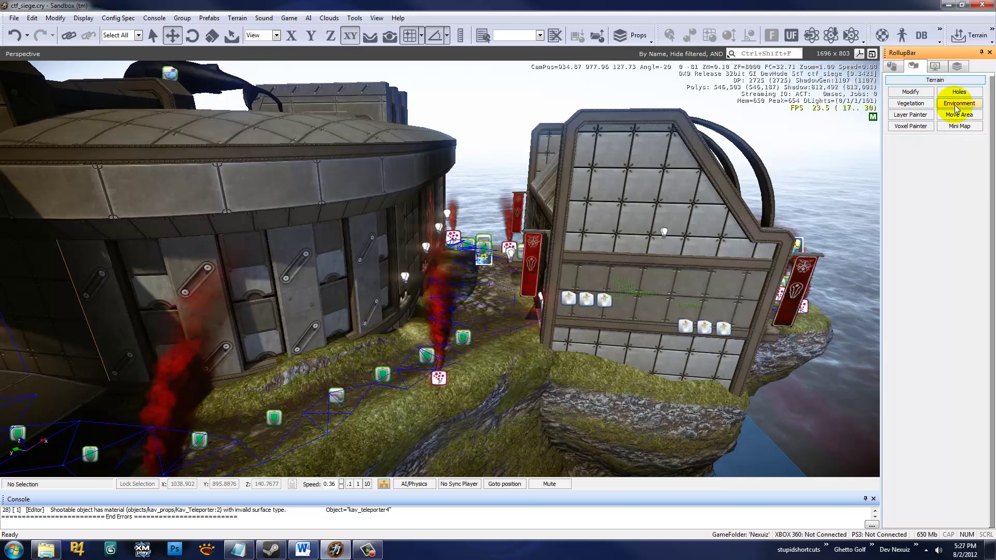
{"action": "right_click_drag", "start_coordinate": [798, 189], "coordinate": [797, 189]}
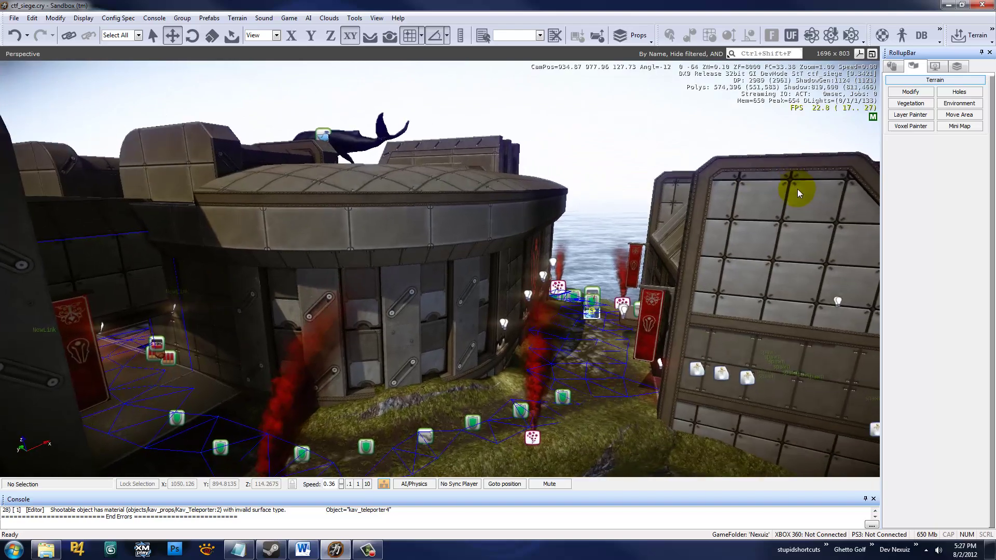
{"action": "right_click_drag", "start_coordinate": [664, 222], "coordinate": [583, 209]}
{"action": "key", "text": "s"}
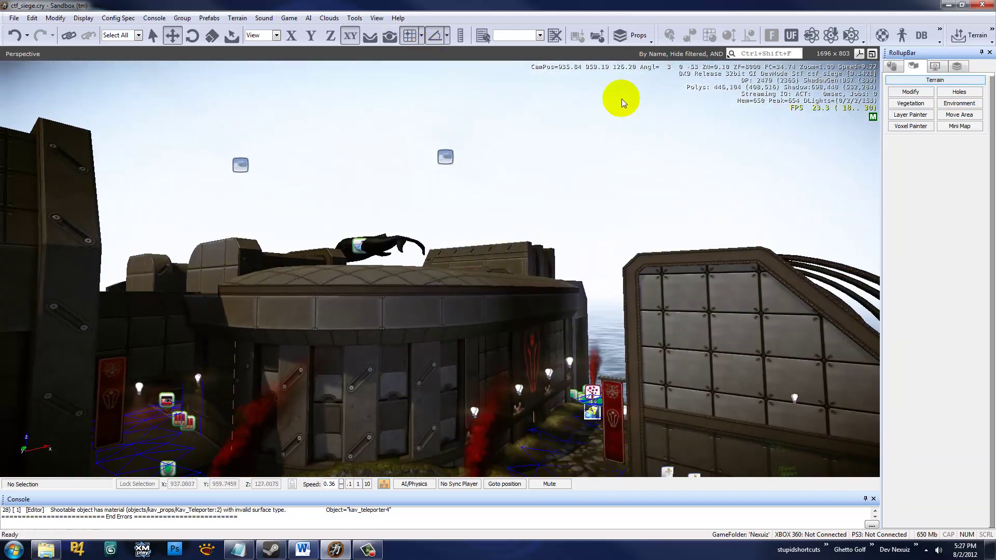
{"action": "key", "text": "w"}
{"action": "right_click_drag", "start_coordinate": [695, 161], "coordinate": [694, 160]}
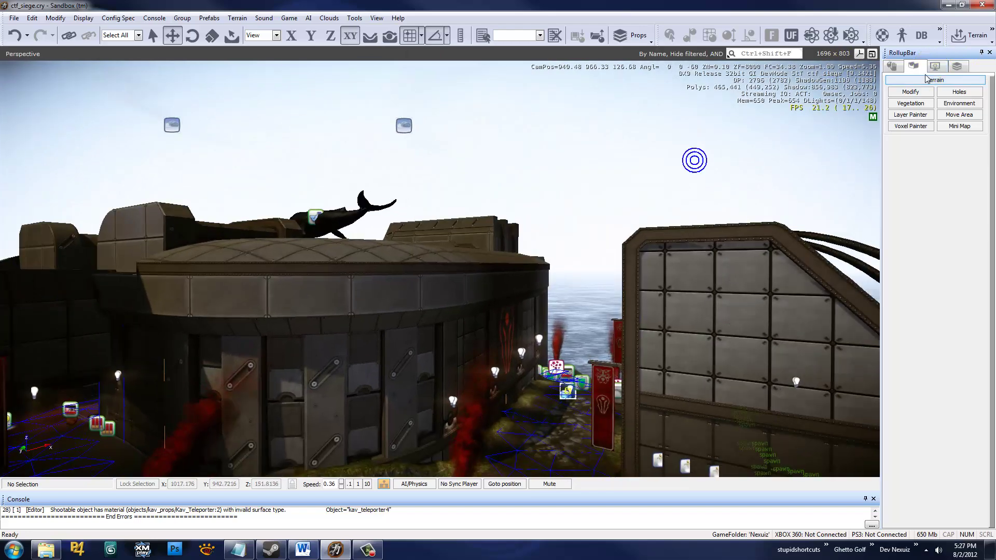
Open the display settings in the RollupBar and toggle hiding of the Brushes category on and off.
{"action": "left_click", "coordinate": [934, 65]}
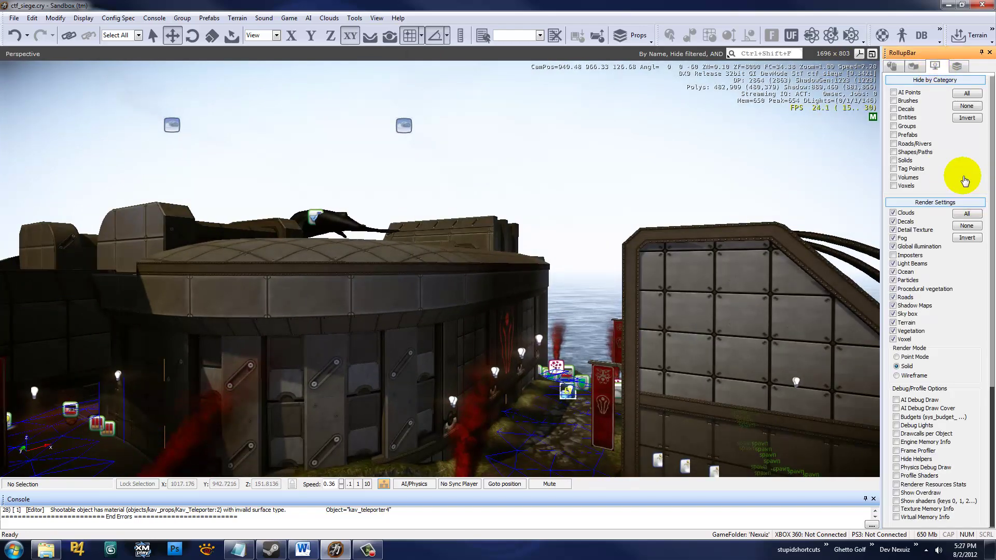
{"action": "right_click_drag", "start_coordinate": [466, 221], "coordinate": [466, 221]}
{"action": "key", "text": "s"}
{"action": "key", "text": "w"}
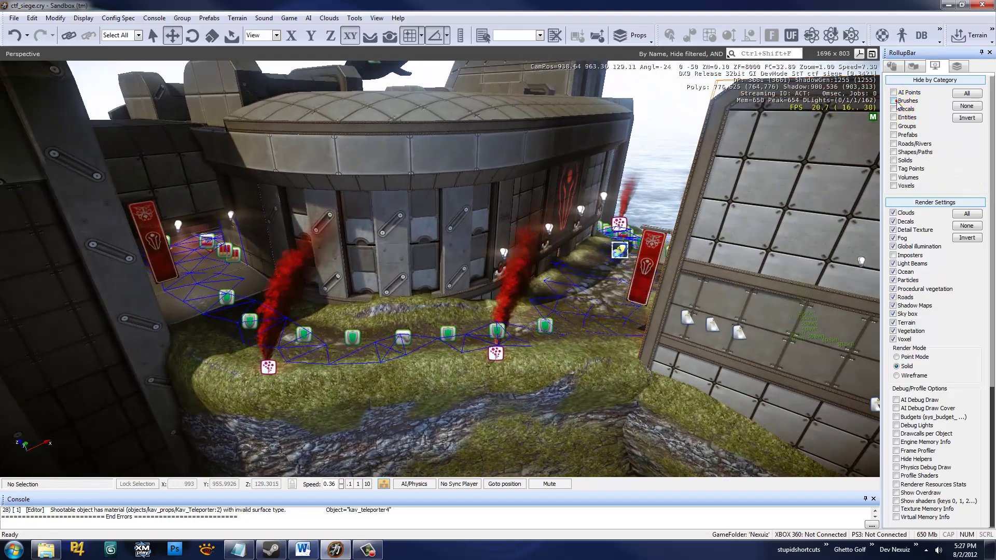
{"action": "left_click", "coordinate": [894, 100]}
{"action": "left_click", "coordinate": [895, 100]}
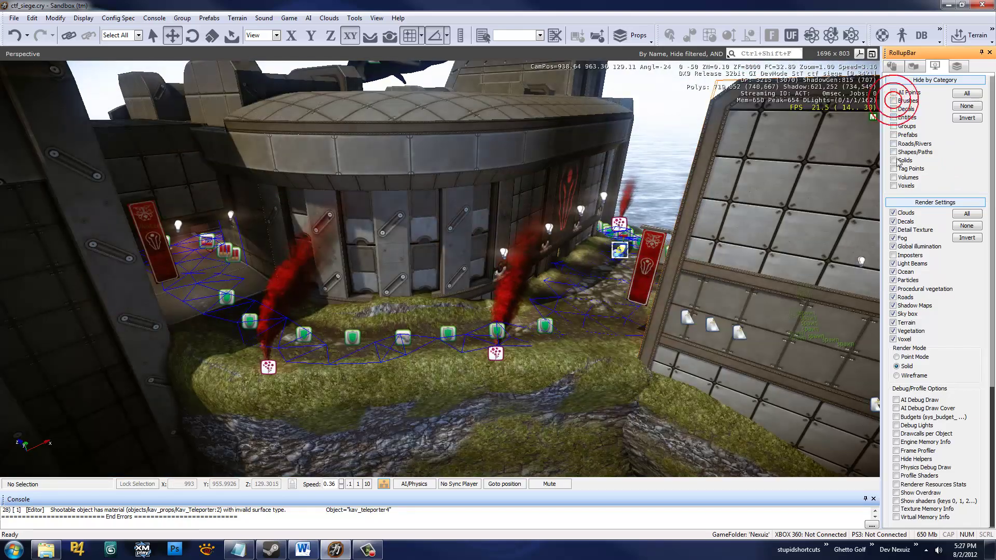
Turn off rendering of the terrain, ocean and sky box in the level view.
{"action": "mouse_move", "coordinate": [656, 248]}
{"action": "right_mouse_down"}
{"action": "mouse_move", "coordinate": [660, 240]}
{"action": "mouse_move", "coordinate": [625, 234]}
{"action": "mouse_move", "coordinate": [651, 229]}
{"action": "right_mouse_up"}
{"action": "key", "text": "s"}
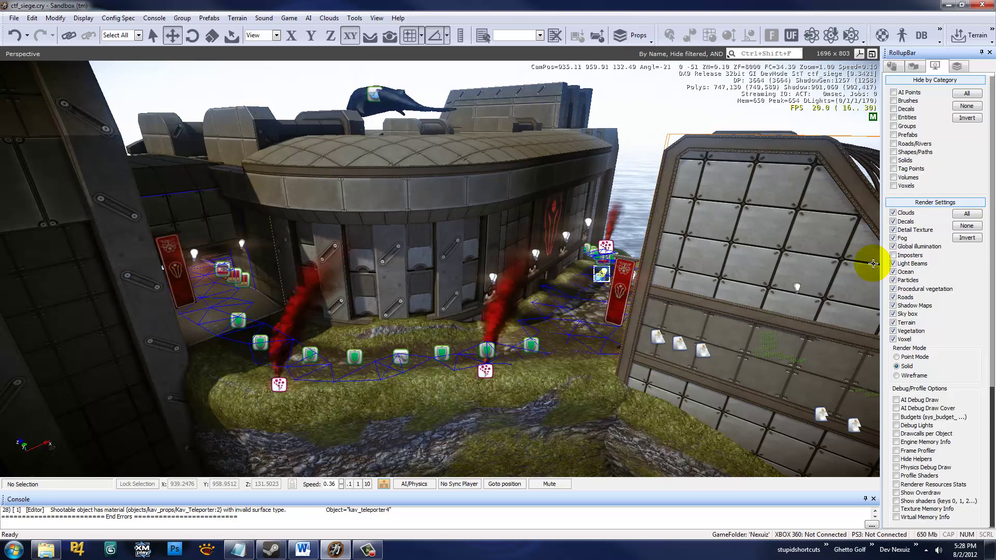
{"action": "key", "text": "s"}
{"action": "right_click_drag", "start_coordinate": [789, 333], "coordinate": [900, 312]}
{"action": "left_click", "coordinate": [893, 322]}
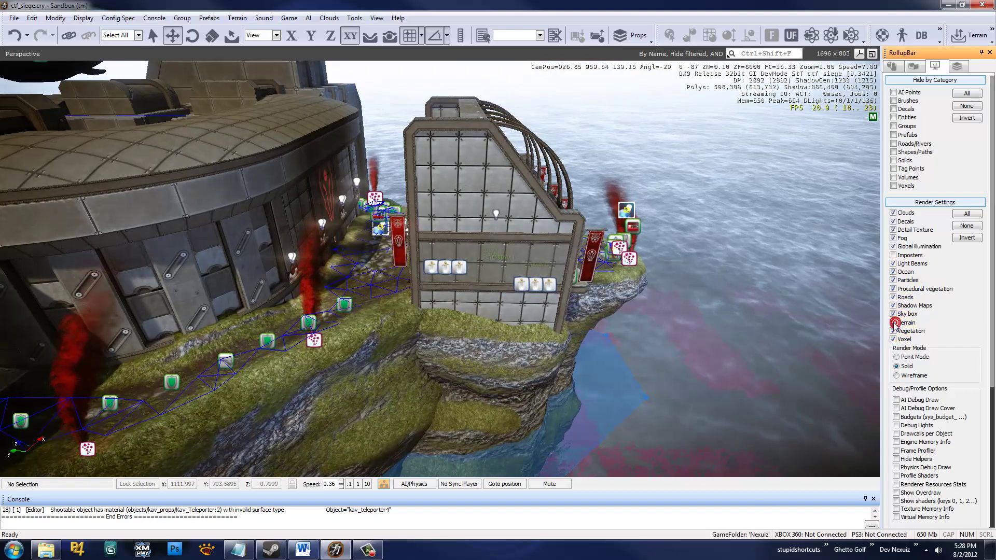
{"action": "left_click", "coordinate": [893, 271]}
{"action": "right_click_drag", "start_coordinate": [893, 274], "coordinate": [899, 317]}
{"action": "left_click", "coordinate": [893, 314]}
{"action": "right_click_drag", "start_coordinate": [717, 316], "coordinate": [731, 318]}
{"action": "key", "text": "w"}
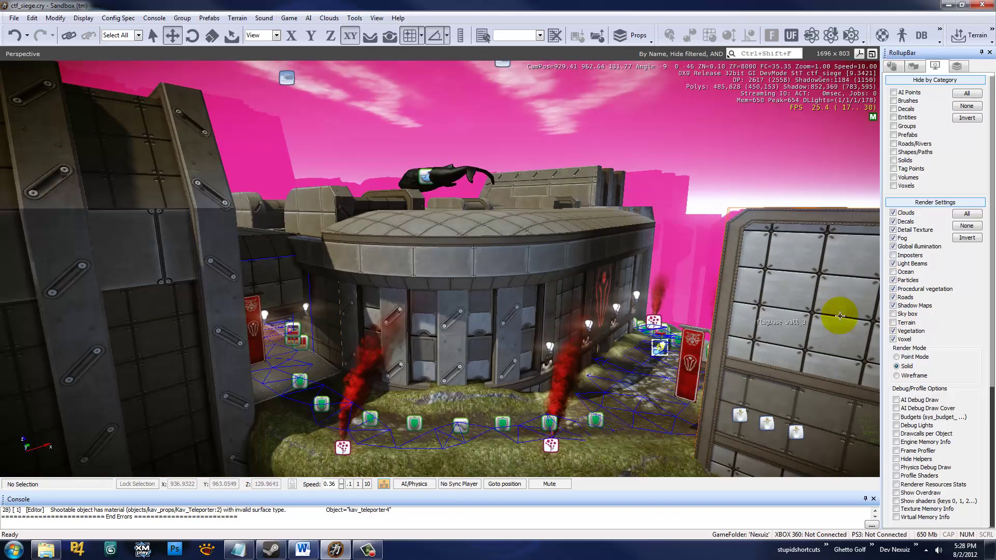
Toggle shadow maps off and on, restore sky box and ocean rendering, and turn terrain rendering off.
{"action": "left_click", "coordinate": [893, 306]}
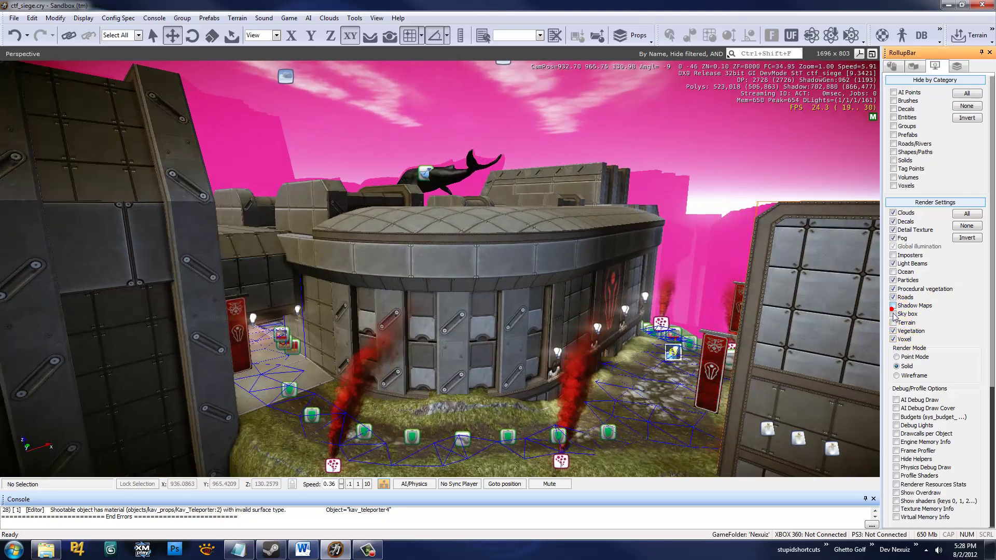
{"action": "left_click", "coordinate": [893, 313]}
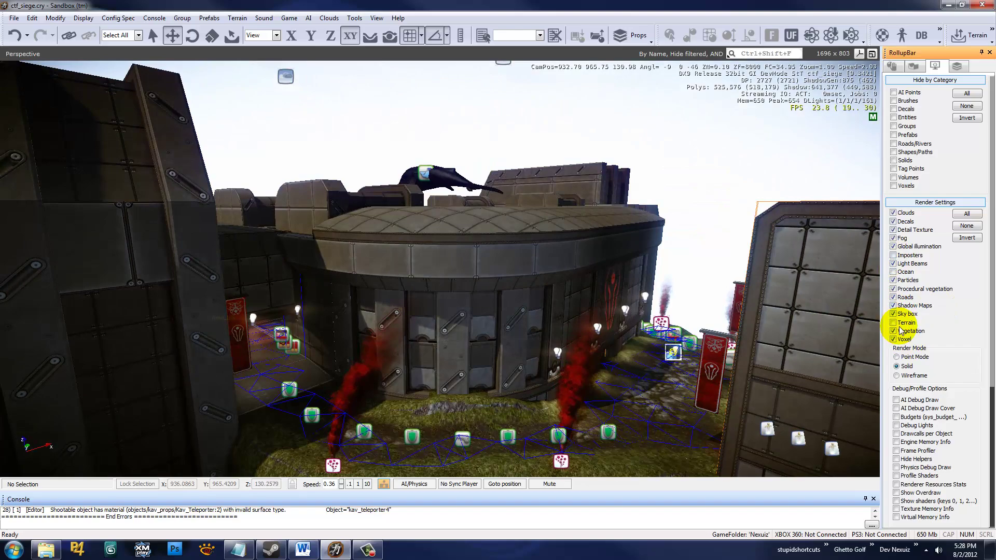
{"action": "left_click", "coordinate": [893, 305]}
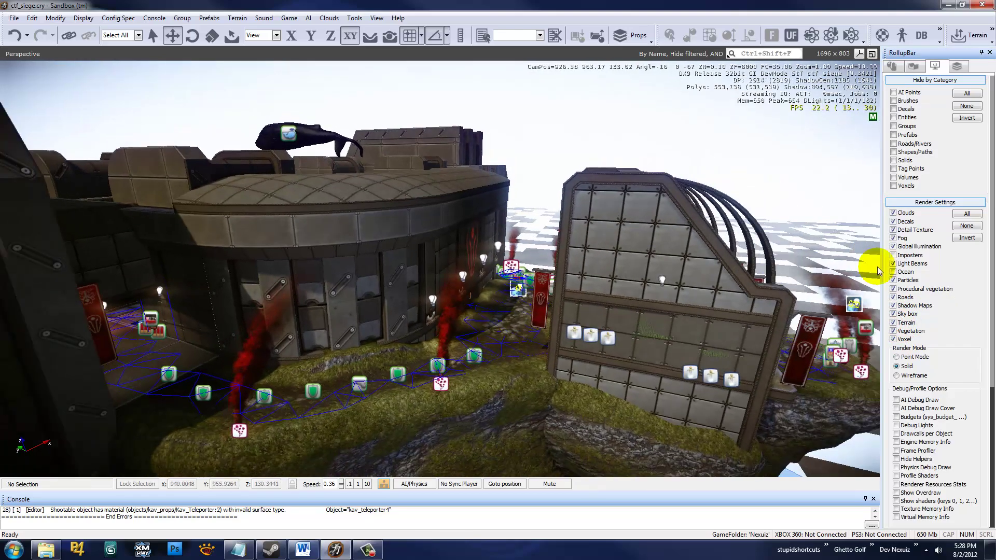
{"action": "left_click", "coordinate": [893, 271]}
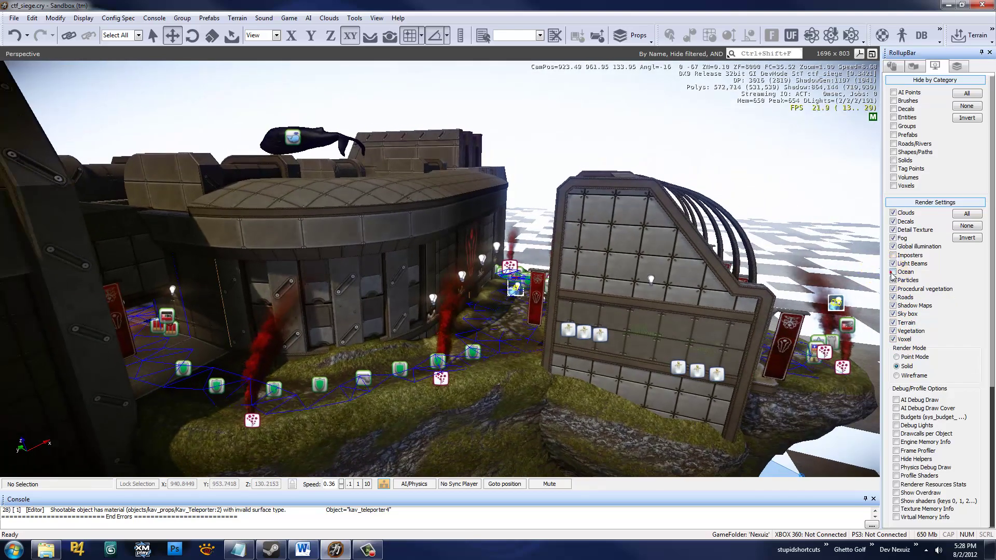
{"action": "left_click", "coordinate": [893, 322]}
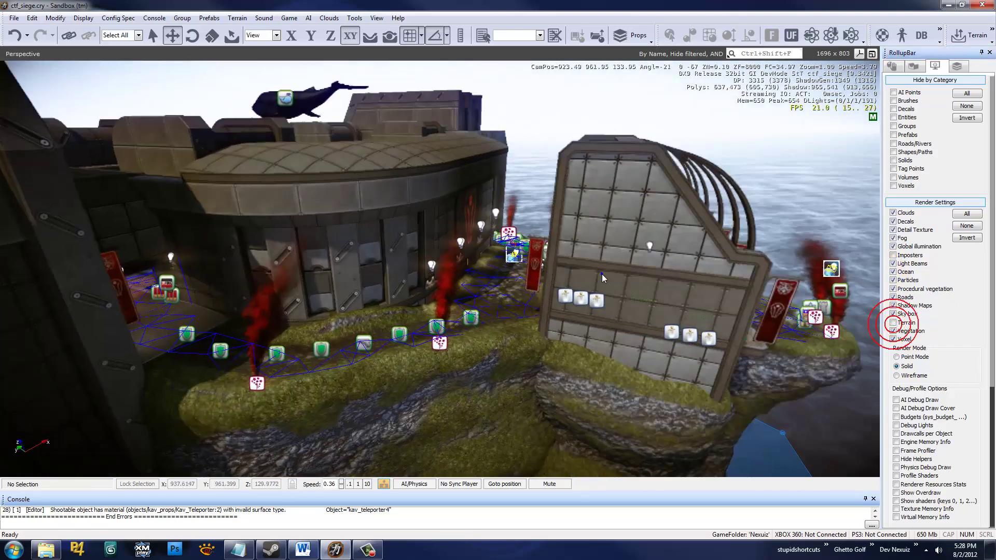
Open the layers list, make LightBoxes the current layer and collapse the EnvironmentProbes group.
{"action": "left_click", "coordinate": [957, 66]}
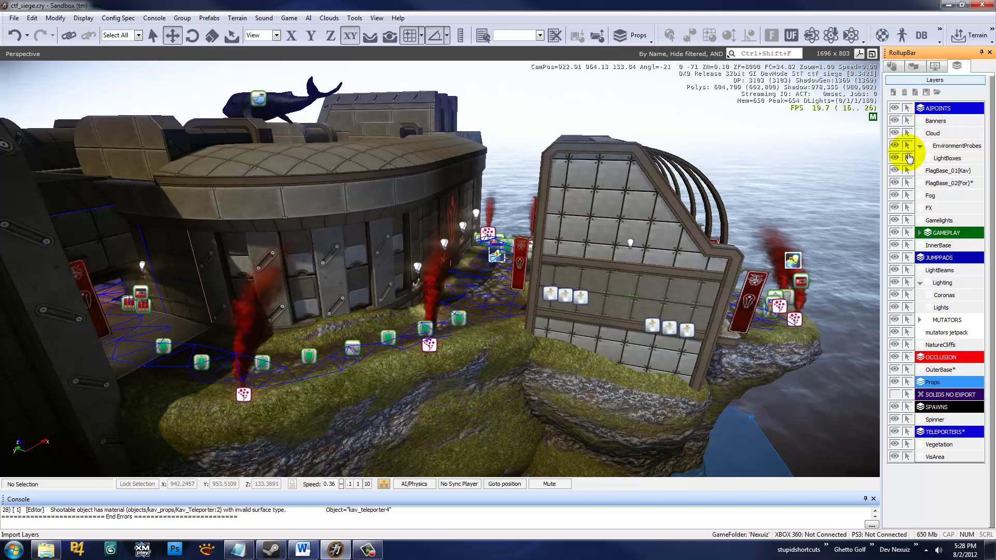
{"action": "mouse_move", "coordinate": [675, 195]}
{"action": "right_mouse_down"}
{"action": "mouse_move", "coordinate": [630, 204]}
{"action": "mouse_move", "coordinate": [675, 197]}
{"action": "right_mouse_up"}
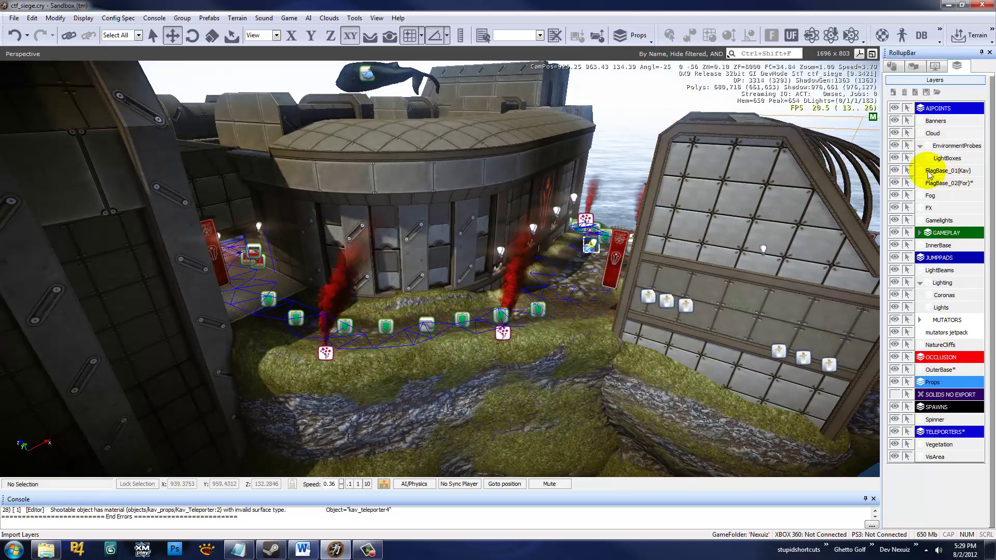
{"action": "left_click", "coordinate": [945, 159]}
{"action": "left_click", "coordinate": [920, 146]}
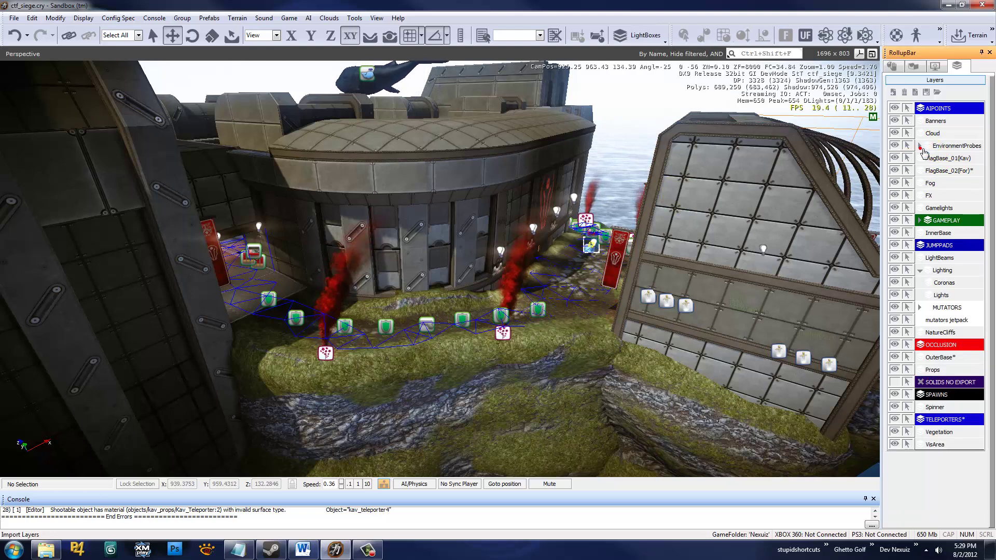
{"action": "left_click", "coordinate": [920, 147]}
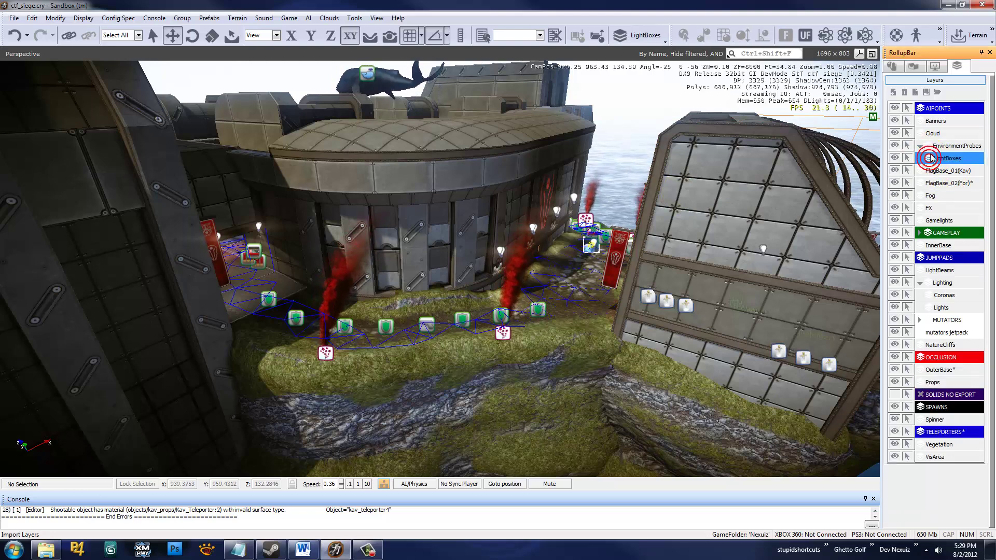
{"action": "left_click", "coordinate": [920, 146]}
Try the visibility and selectability toggles of the EnvironmentProbes layer.
{"action": "left_click", "coordinate": [894, 147]}
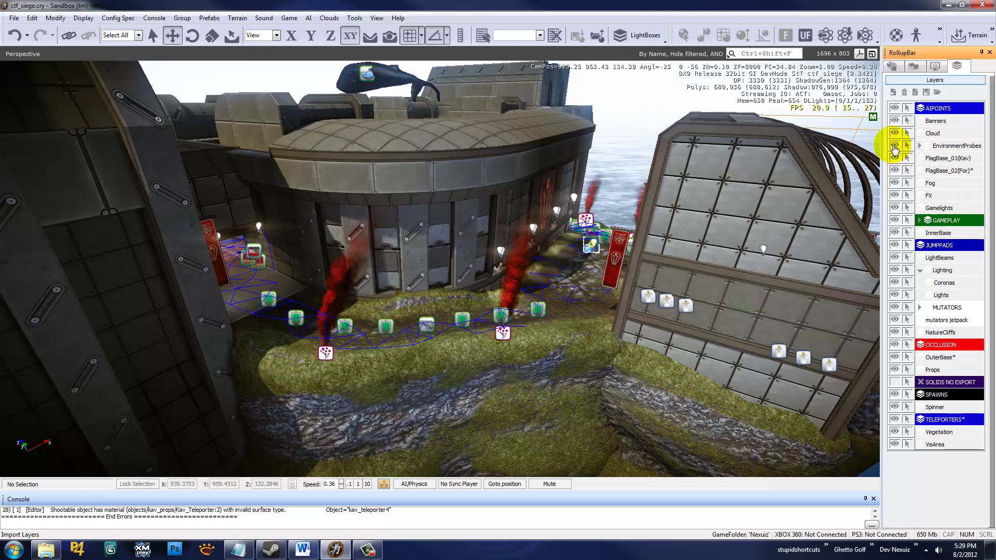
{"action": "left_click", "coordinate": [893, 146]}
{"action": "left_click", "coordinate": [907, 148]}
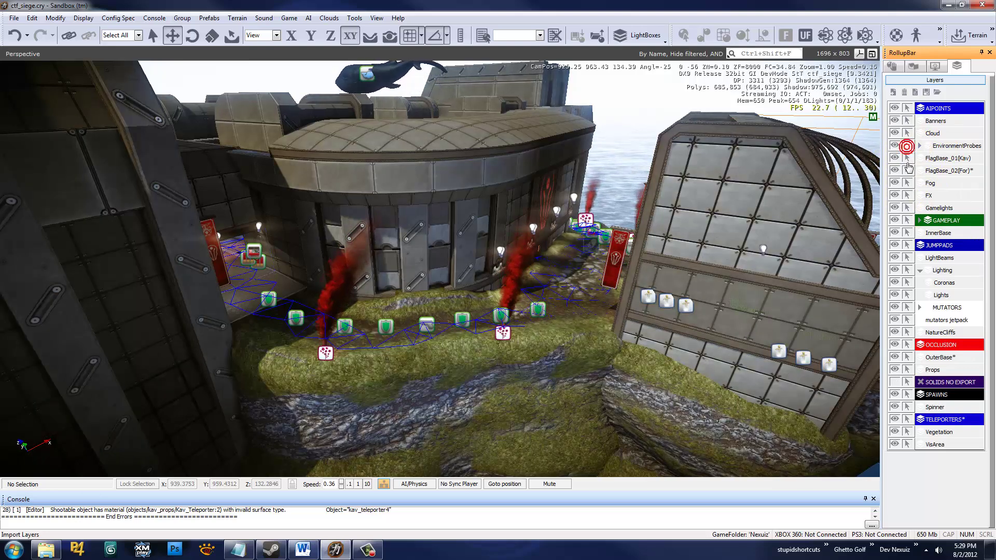
Freeze all layers at once, then make FlagBase_01(Kav), FlagBase_02(For), Fog and FX selectable again.
{"action": "left_click", "coordinate": [905, 160], "text": "ctrl"}
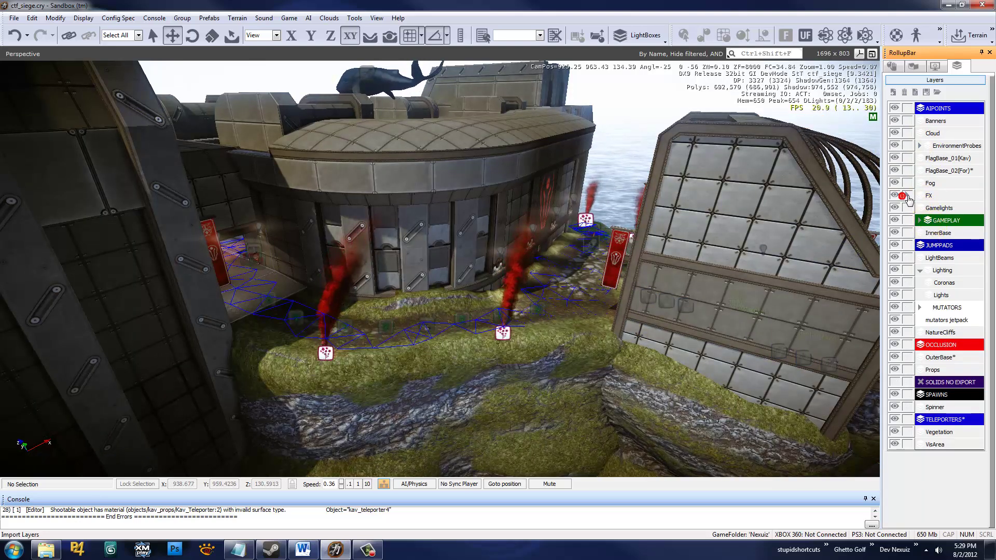
{"action": "left_click", "coordinate": [907, 196]}
{"action": "mouse_move", "coordinate": [893, 182]}
{"action": "left_mouse_down"}
{"action": "mouse_move", "coordinate": [894, 159]}
{"action": "mouse_move", "coordinate": [894, 195]}
{"action": "left_mouse_up"}
{"action": "right_click_drag", "start_coordinate": [635, 208], "coordinate": [615, 184]}
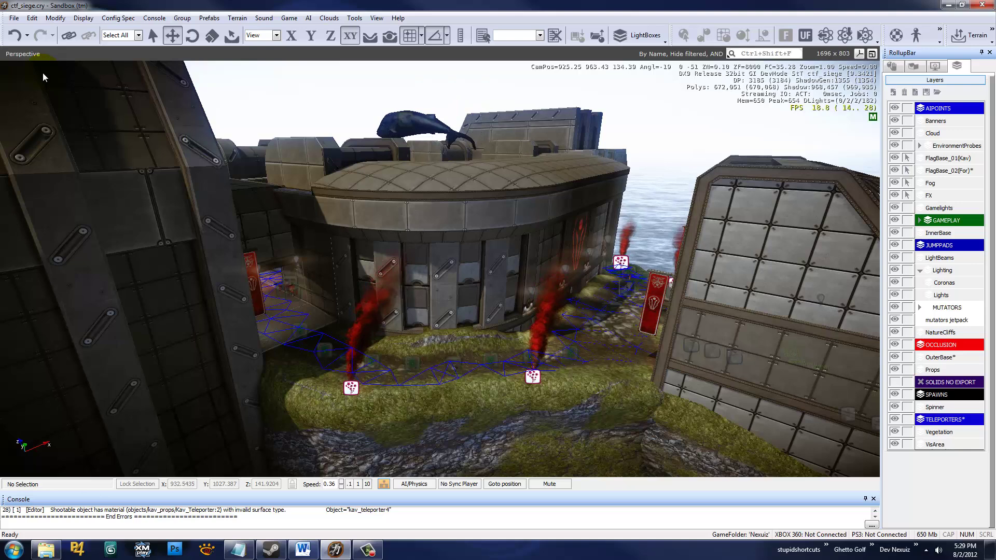
Review the file and export commands, graphics quality specs, grouping commands, and view pane and layout options.
{"action": "left_click", "coordinate": [15, 18]}
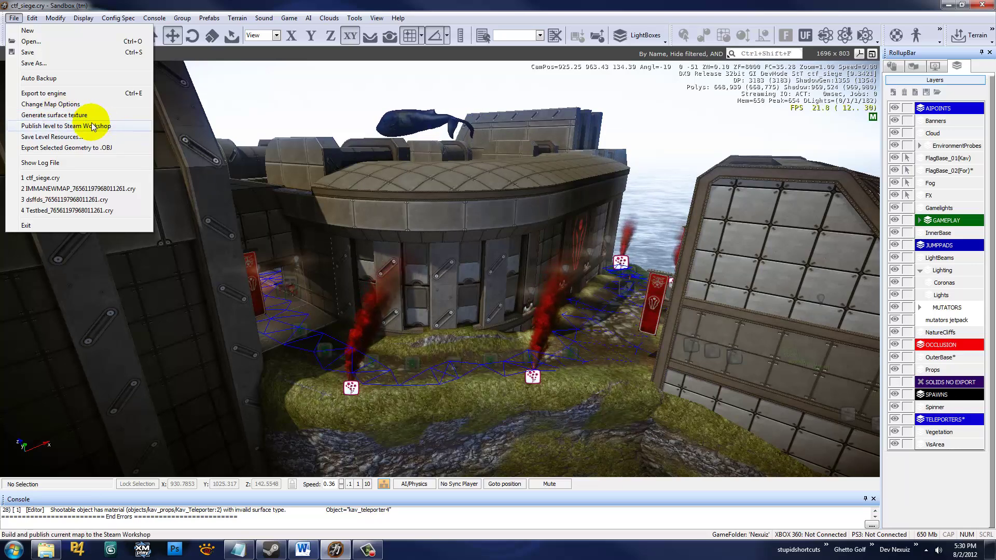
{"action": "left_click", "coordinate": [129, 148]}
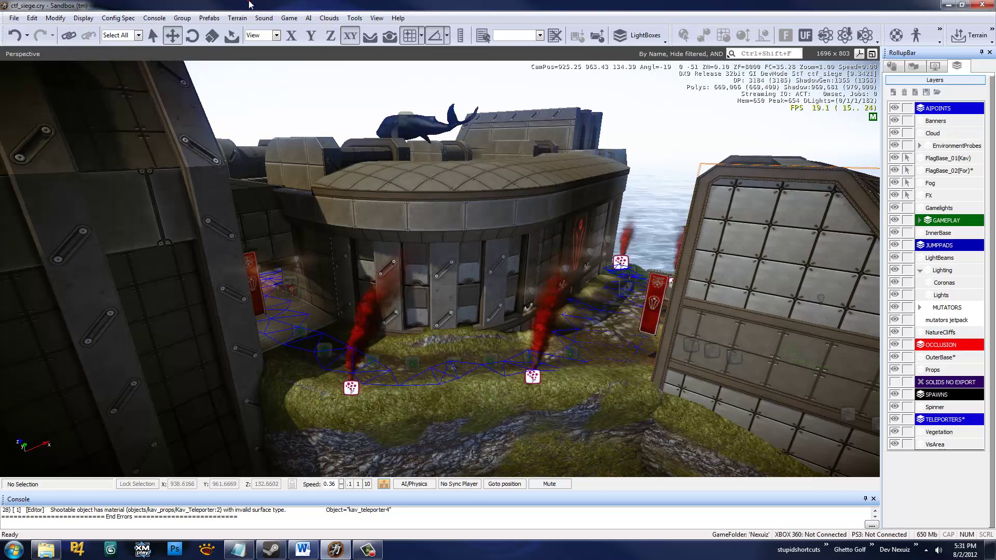
{"action": "left_click", "coordinate": [131, 20]}
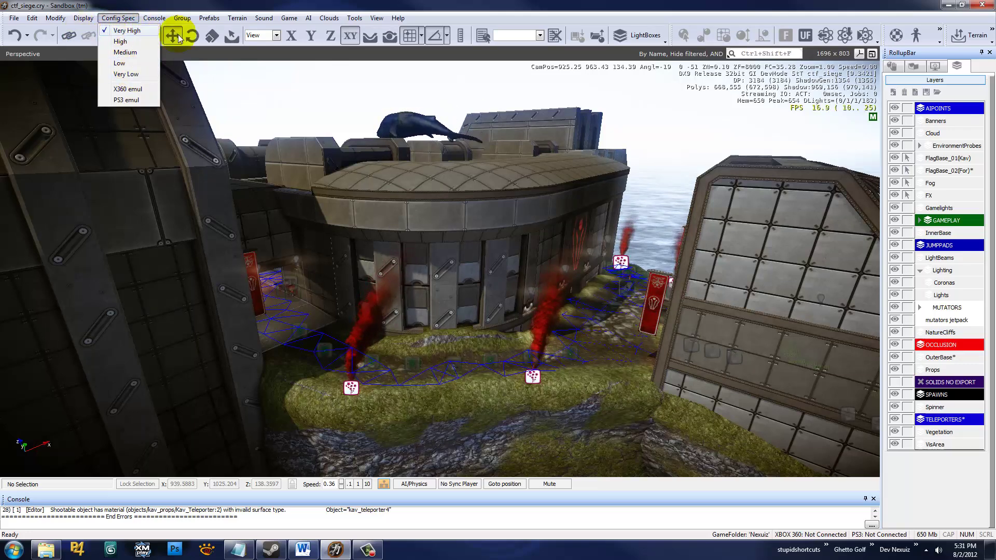
{"action": "left_click", "coordinate": [243, 5]}
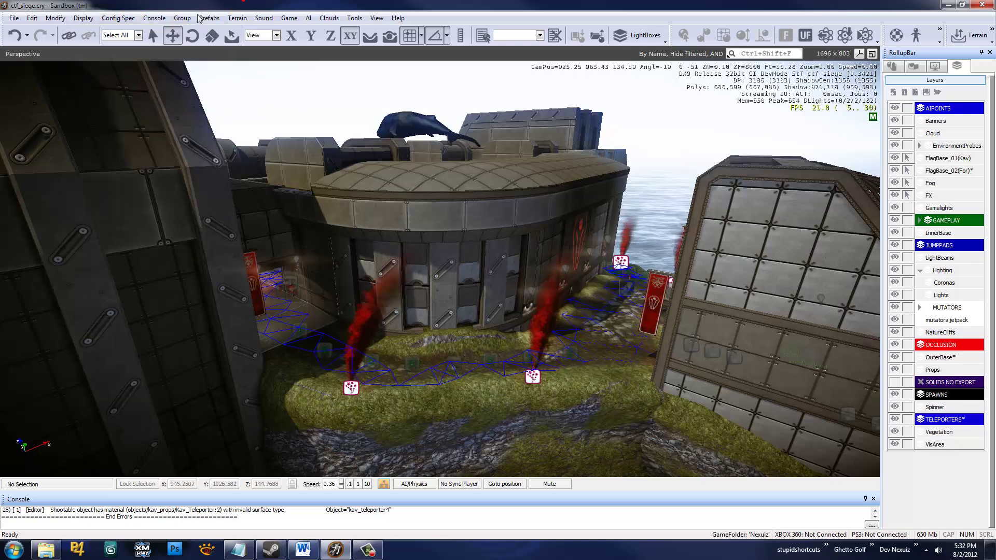
{"action": "left_click", "coordinate": [182, 19]}
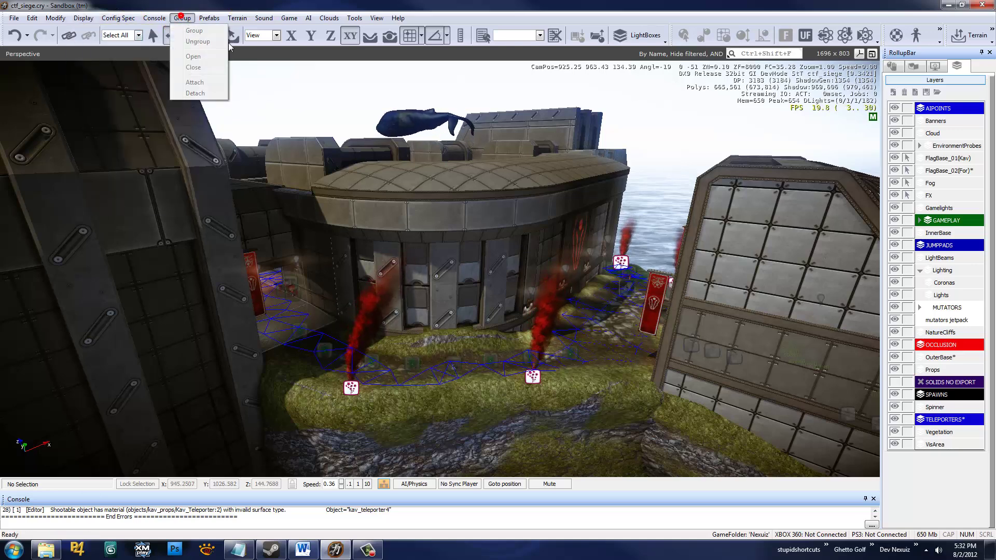
{"action": "mouse_move", "coordinate": [185, 20]}
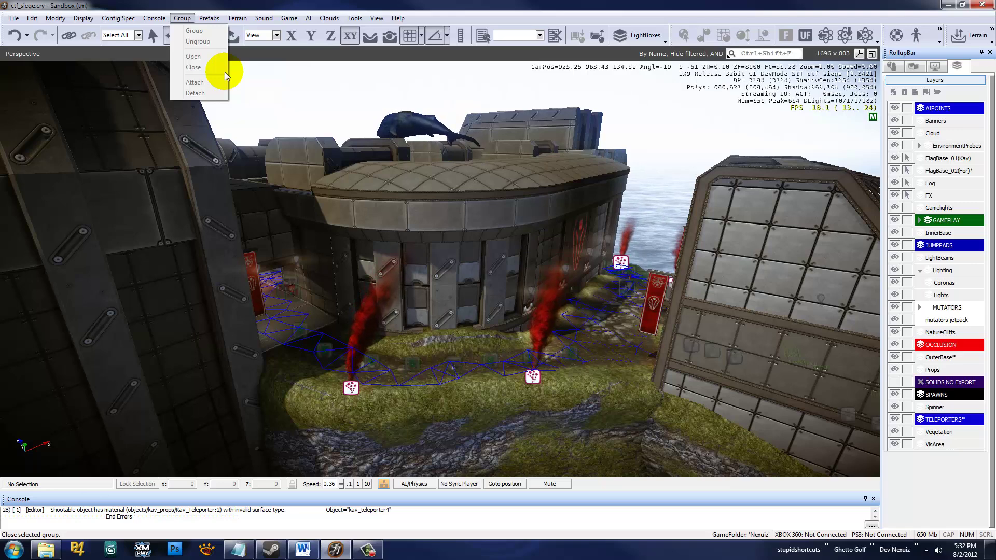
{"action": "left_click", "coordinate": [367, 95]}
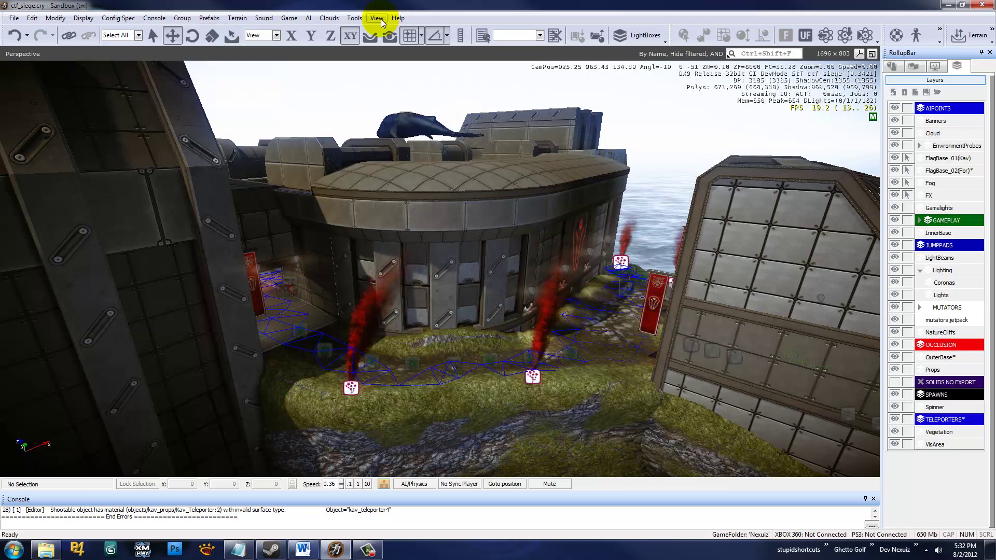
{"action": "left_click", "coordinate": [377, 19]}
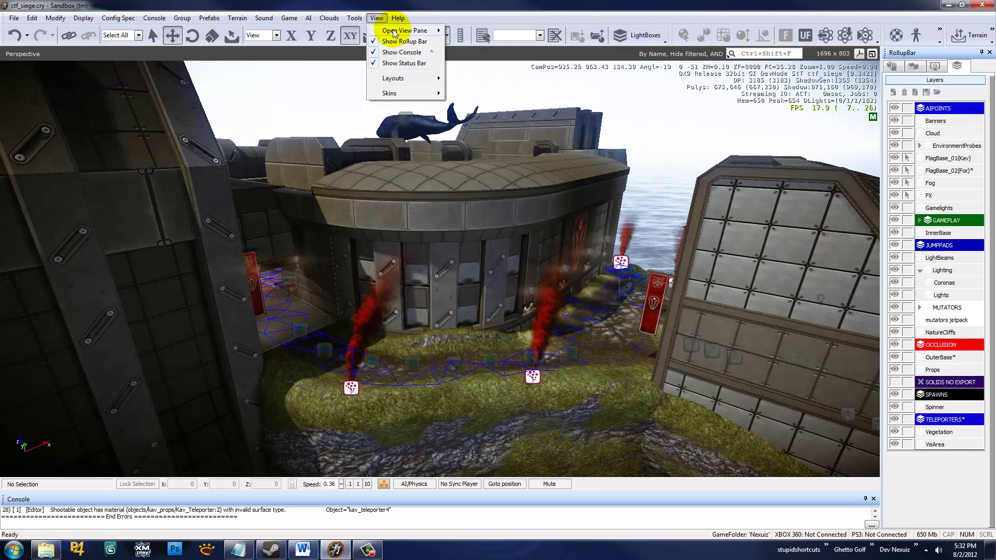
{"action": "mouse_move", "coordinate": [395, 30]}
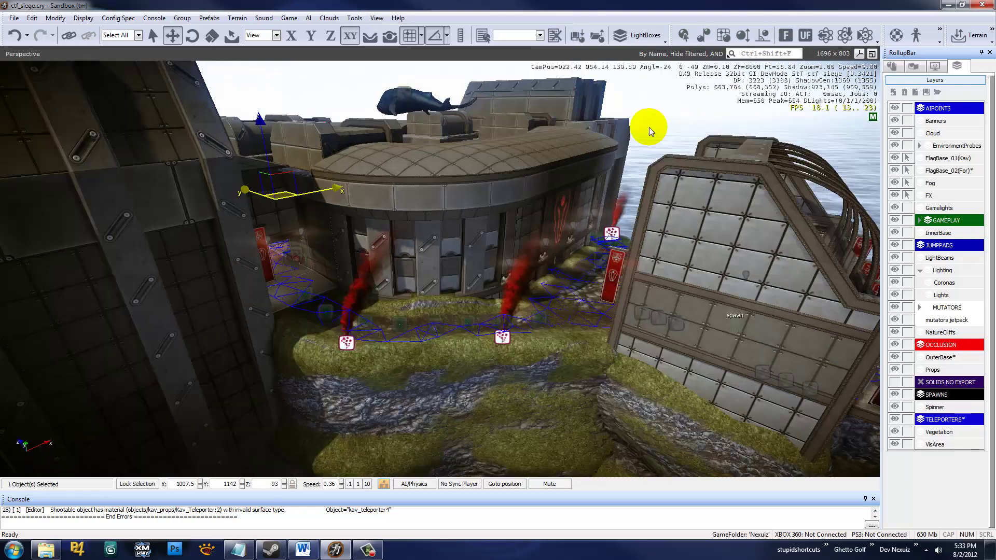
Deselect the currently selected object in the level.
{"action": "left_click", "coordinate": [649, 128]}
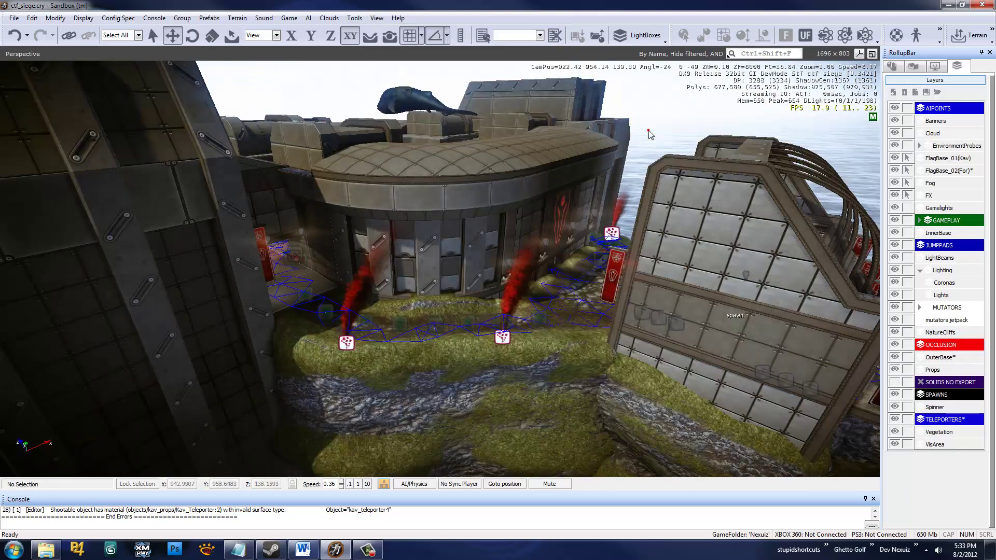
{"action": "key", "text": "w"}
{"action": "right_click_drag", "start_coordinate": [534, 167], "coordinate": [534, 175]}
{"action": "key", "text": "s"}
{"action": "key", "text": "w"}
{"action": "key", "text": "a"}
{"action": "key", "text": "s"}
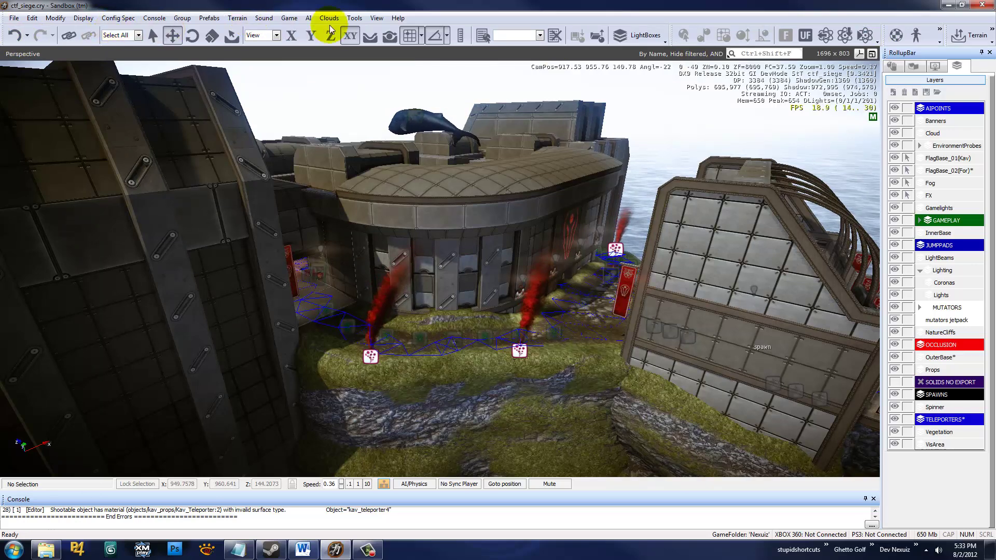
Undock the Dialogs toolbar into the viewport and close it.
{"action": "left_click_drag", "start_coordinate": [894, 32], "coordinate": [262, 139]}
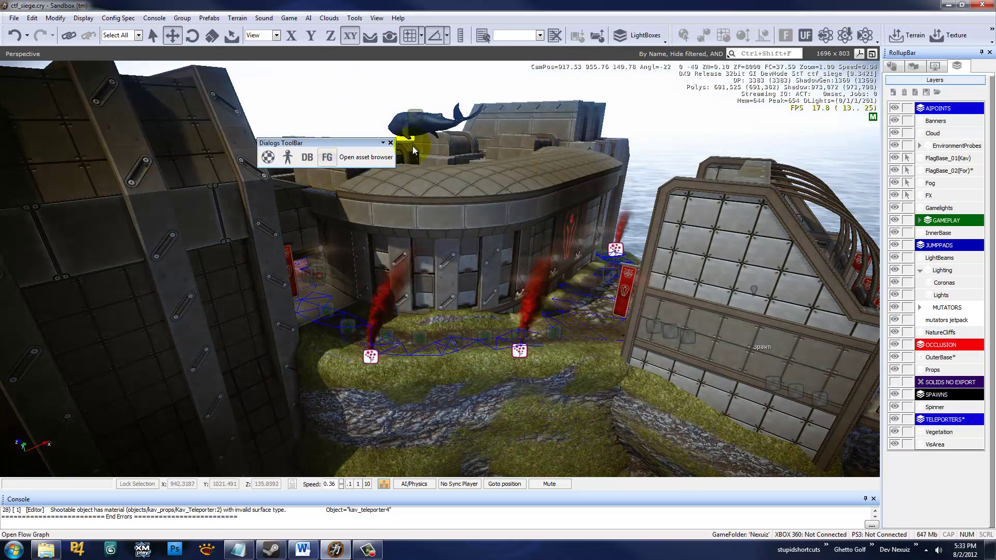
{"action": "left_click", "coordinate": [391, 142]}
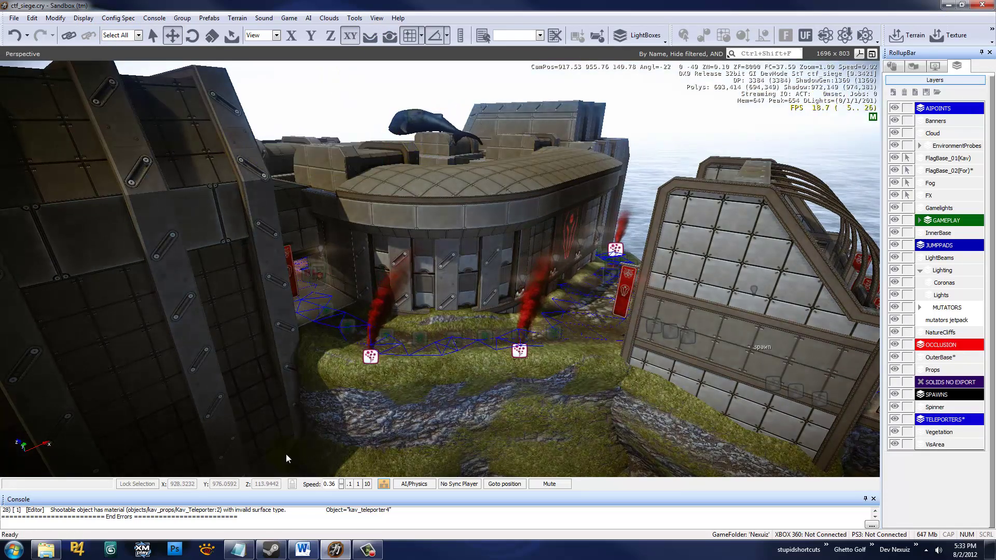
Undock the Console into a floating window, enlarge it and reposition it over the viewport.
{"action": "left_click", "coordinate": [21, 499]}
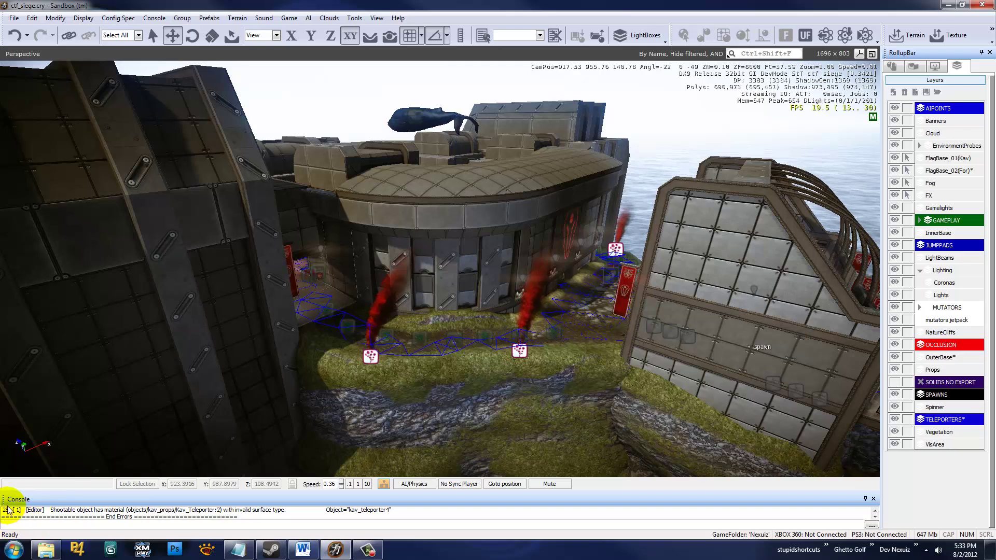
{"action": "left_click_drag", "start_coordinate": [14, 501], "coordinate": [180, 152]}
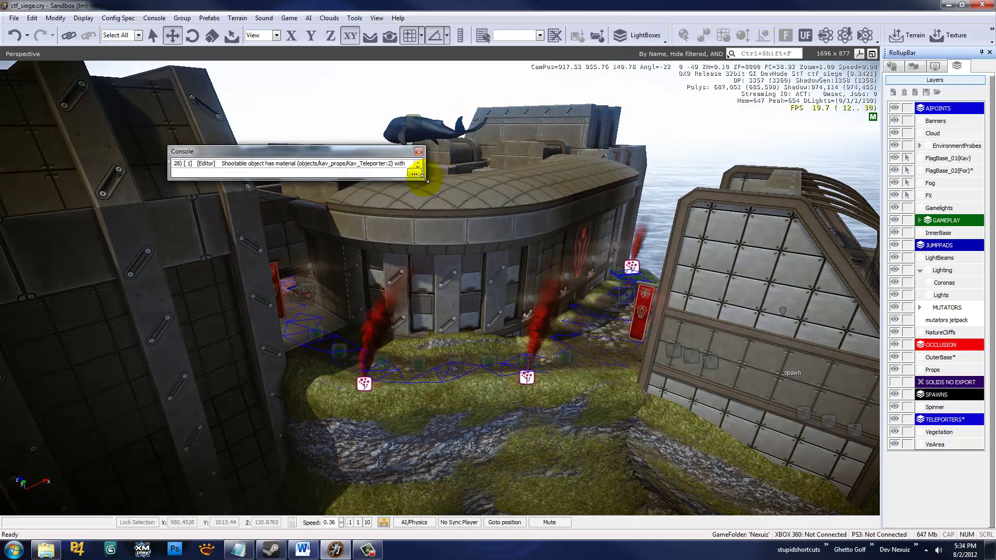
{"action": "left_click_drag", "start_coordinate": [424, 178], "coordinate": [641, 468]}
{"action": "left_click_drag", "start_coordinate": [385, 151], "coordinate": [278, 102]}
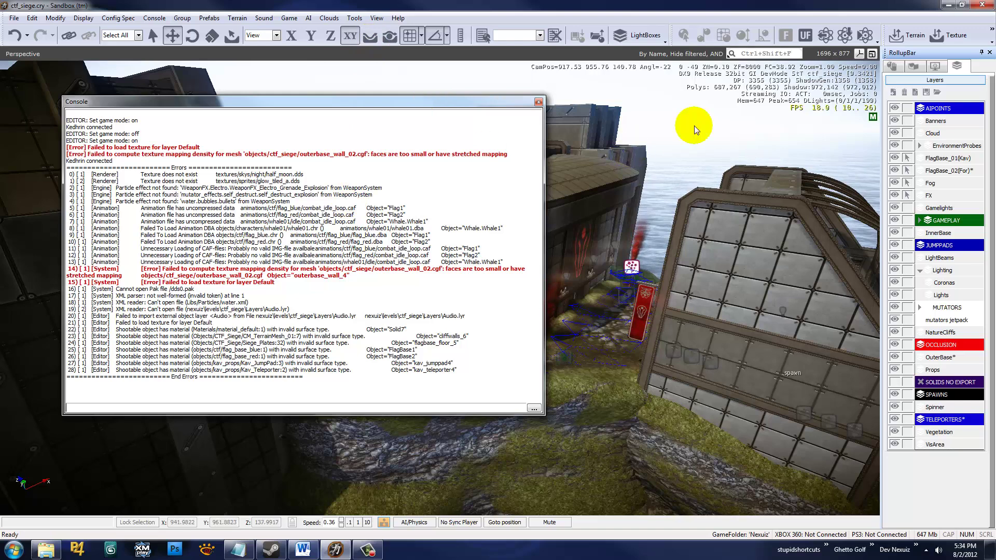
Open the Material Editor view pane and dock it into the floating Console window as a tabbed pane.
{"action": "left_click", "coordinate": [378, 18]}
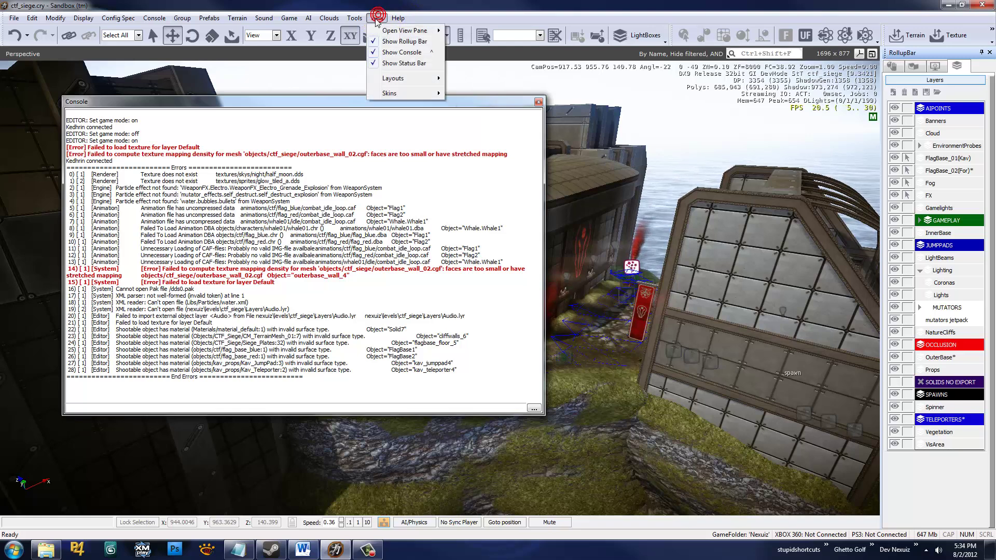
{"action": "left_click", "coordinate": [381, 30]}
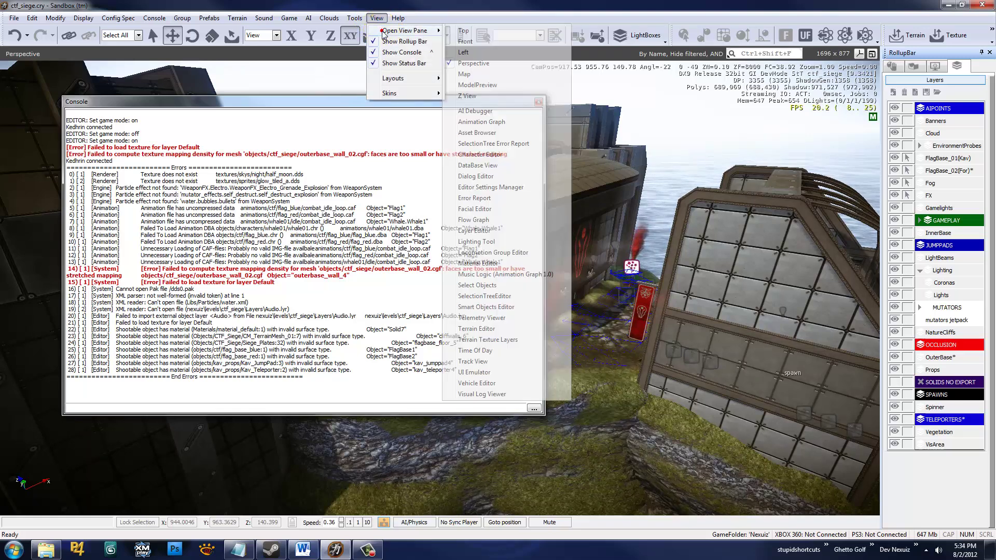
{"action": "left_click", "coordinate": [502, 262]}
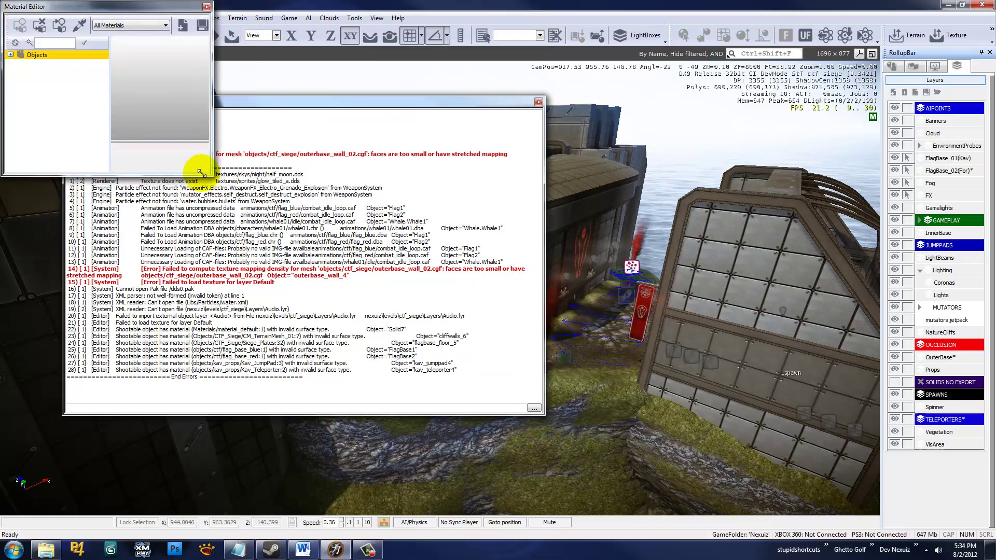
{"action": "left_click_drag", "start_coordinate": [140, 12], "coordinate": [305, 264]}
Switch back and forth between the docked Console and Material Editor panes.
{"action": "left_click", "coordinate": [88, 406]}
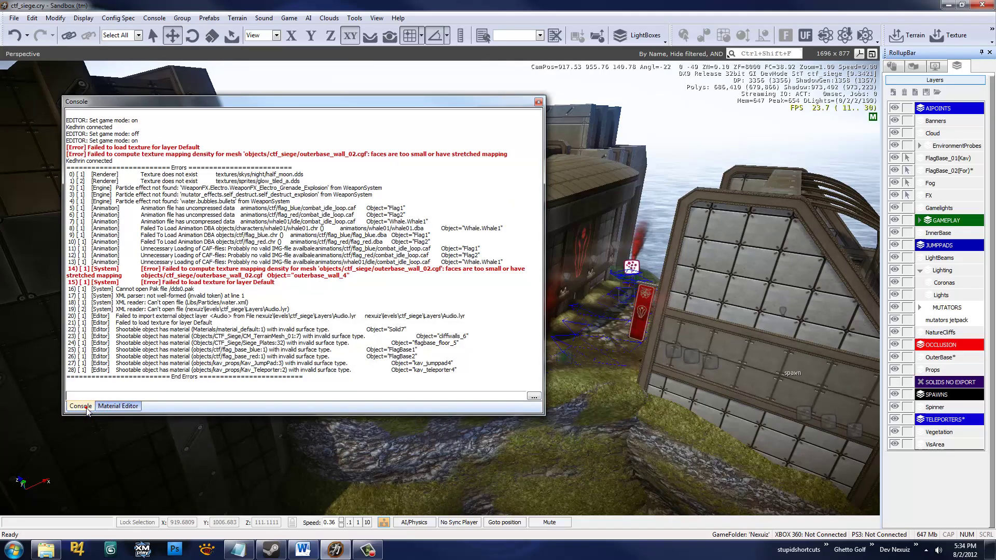
{"action": "left_click", "coordinate": [101, 406]}
{"action": "left_click", "coordinate": [89, 406]}
{"action": "left_click", "coordinate": [101, 406]}
{"action": "left_click", "coordinate": [88, 406]}
{"action": "left_click", "coordinate": [101, 406]}
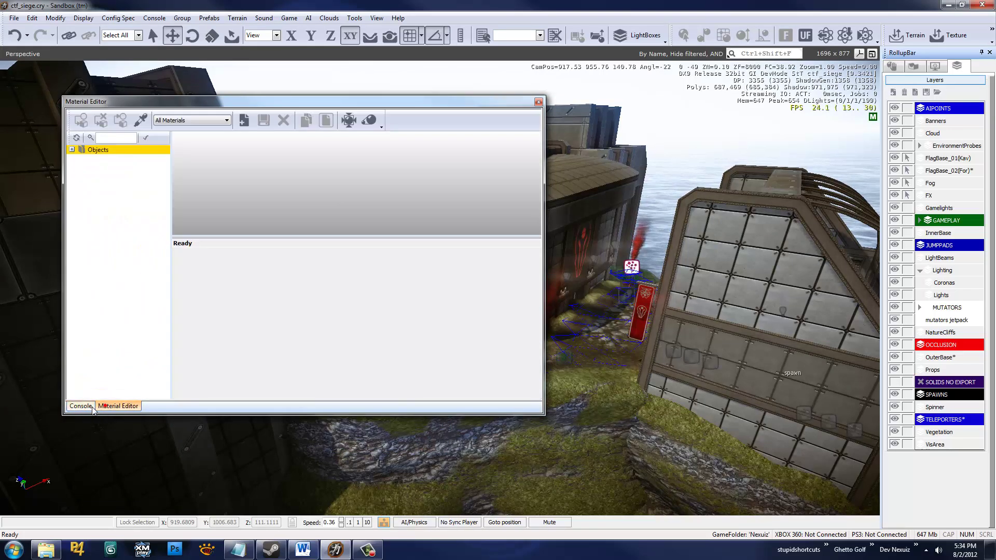
{"action": "left_click", "coordinate": [88, 406]}
{"action": "left_click", "coordinate": [101, 406]}
Open the Flow Graph view pane and dock it alongside the Console and Material Editor in the floating window.
{"action": "left_click", "coordinate": [376, 17]}
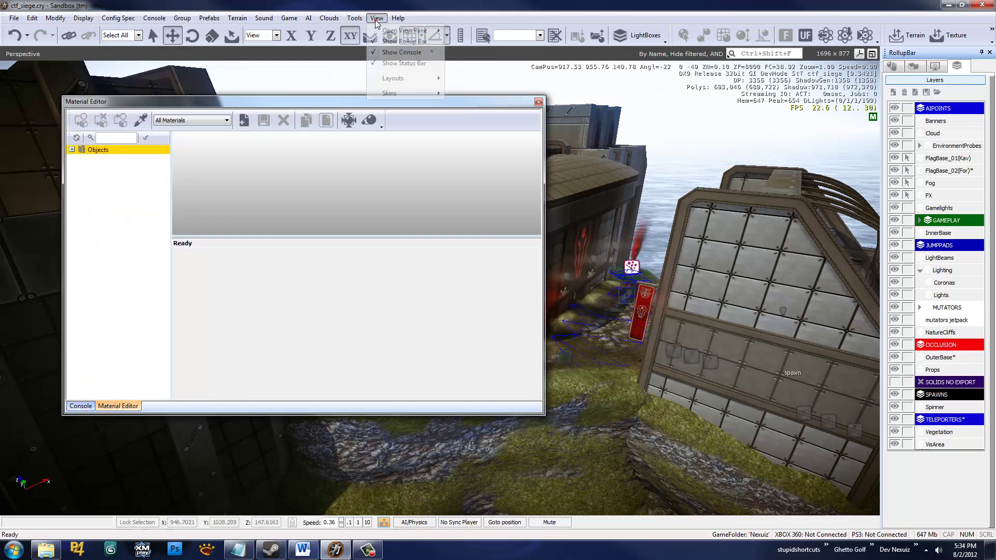
{"action": "mouse_move", "coordinate": [410, 31]}
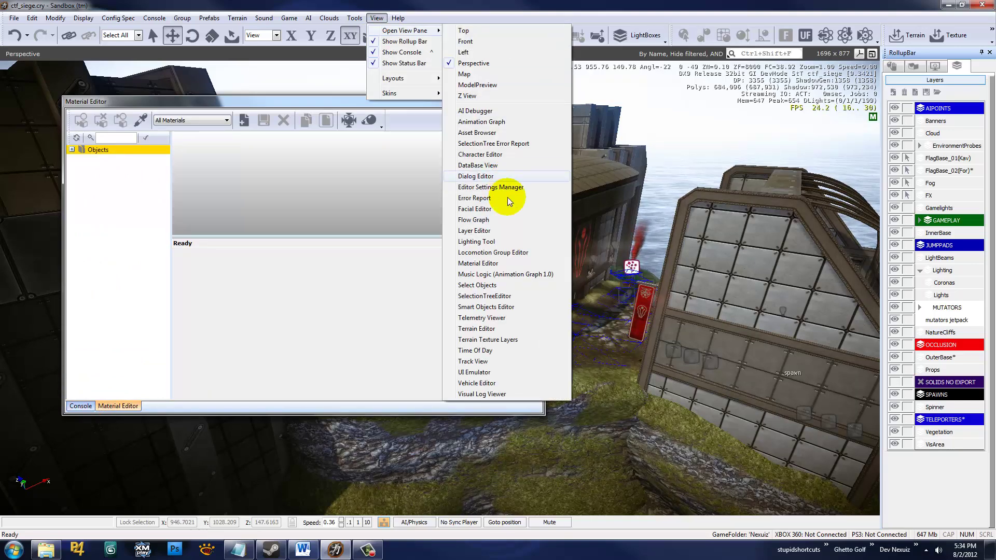
{"action": "left_click", "coordinate": [501, 223]}
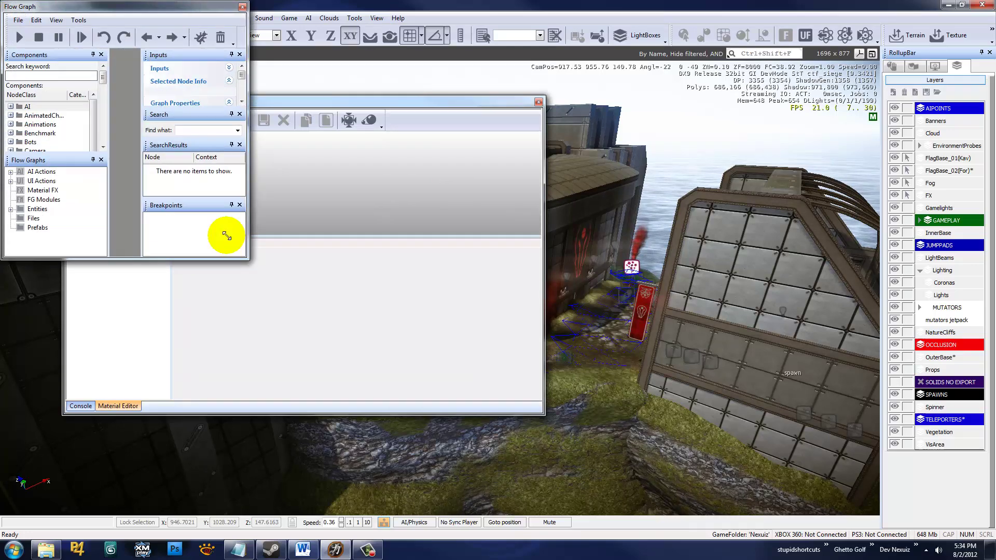
{"action": "left_click_drag", "start_coordinate": [146, 6], "coordinate": [305, 259]}
Cycle through the docked Console, Material Editor and Flow Graph panes, and close the floating window.
{"action": "left_click", "coordinate": [118, 406]}
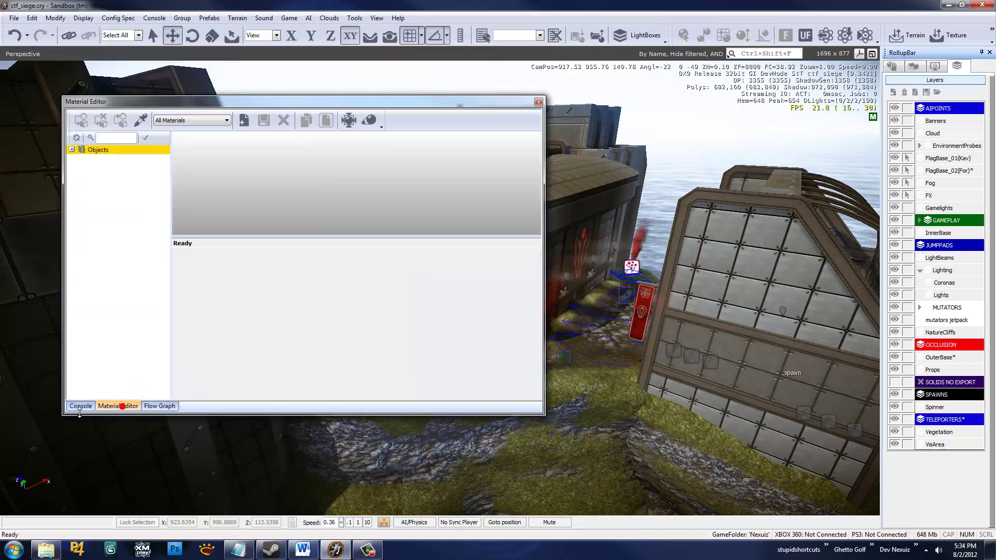
{"action": "left_click", "coordinate": [80, 406]}
{"action": "left_click", "coordinate": [118, 406]}
{"action": "left_click", "coordinate": [155, 406]}
{"action": "left_click", "coordinate": [132, 407]}
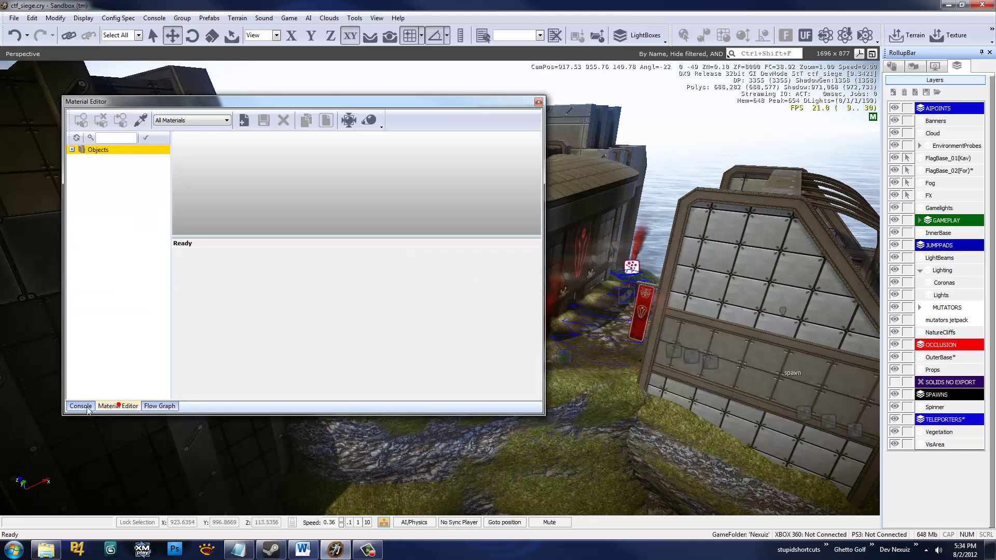
{"action": "left_click", "coordinate": [81, 406]}
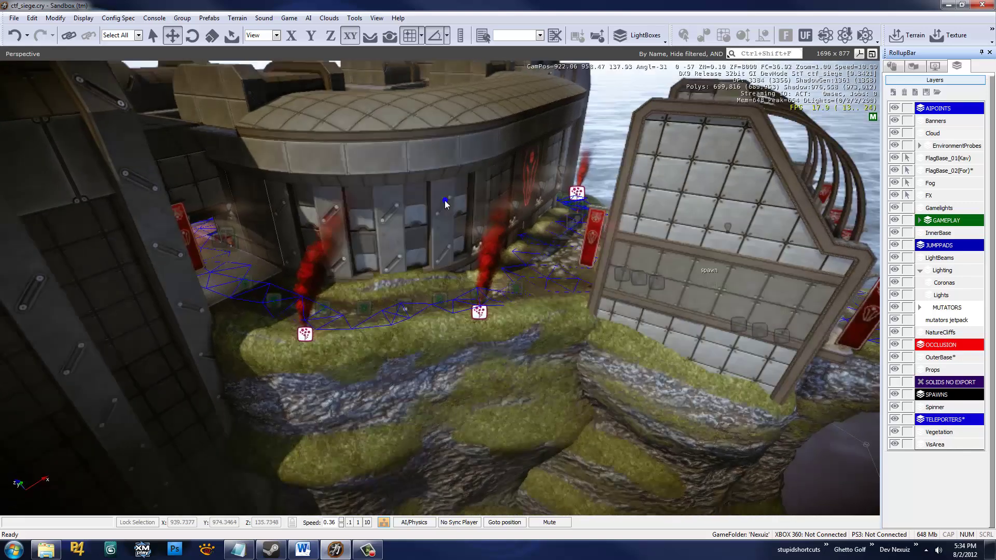
{"action": "right_click_drag", "start_coordinate": [444, 200], "coordinate": [444, 201]}
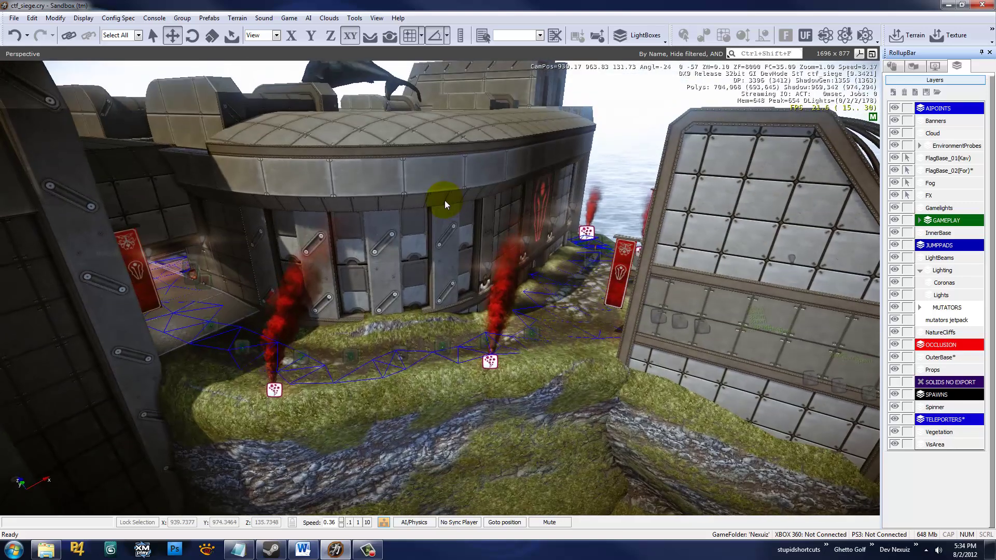
Enable Show Snapping Grid Guide in the general viewport preferences and apply the change.
{"action": "left_click", "coordinate": [348, 18]}
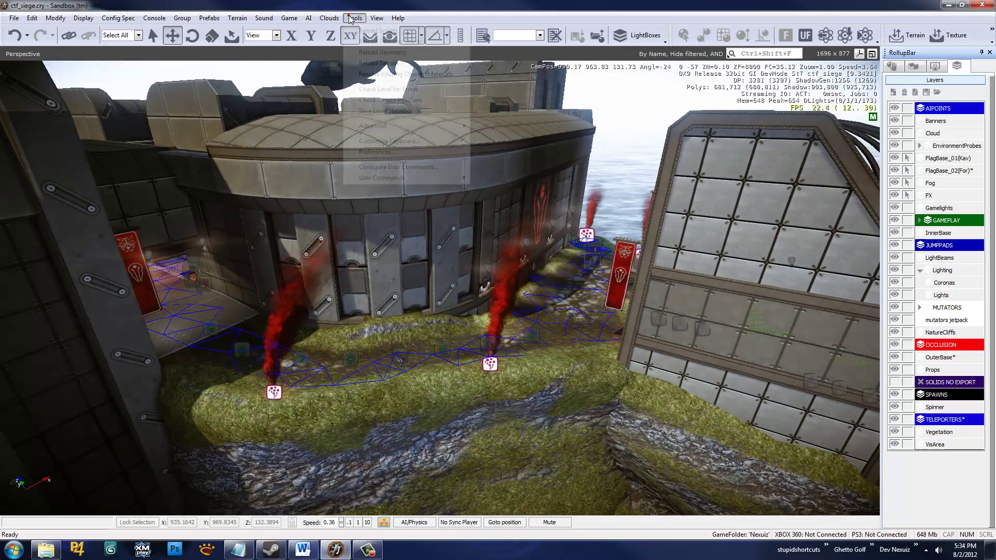
{"action": "left_click", "coordinate": [406, 152]}
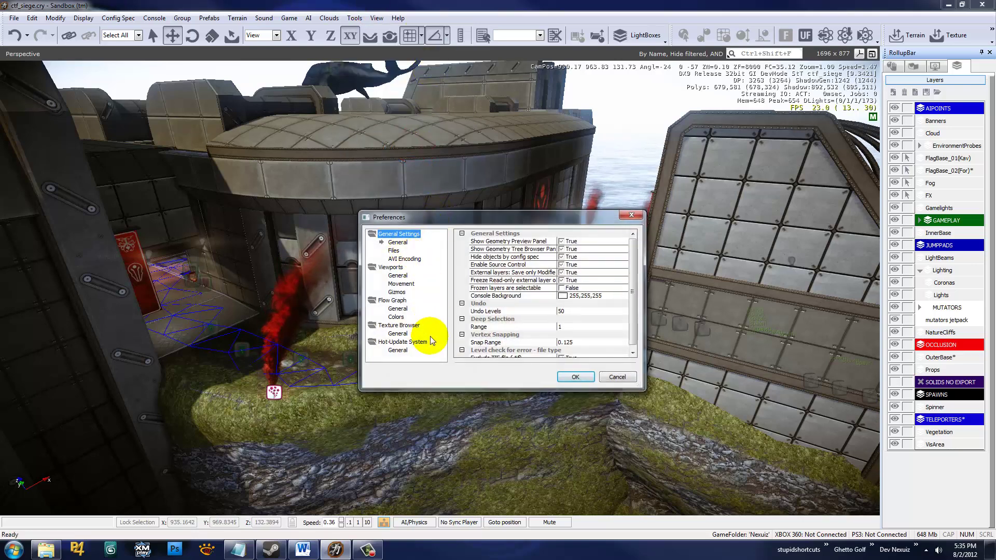
{"action": "left_click", "coordinate": [397, 275]}
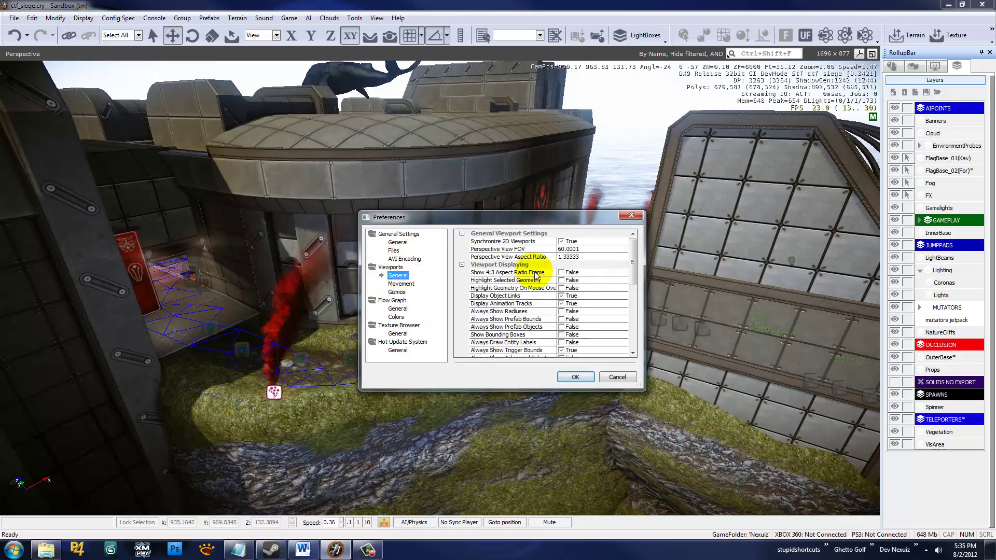
{"action": "mouse_move", "coordinate": [636, 253]}
{"action": "left_mouse_down"}
{"action": "mouse_move", "coordinate": [629, 304]}
{"action": "mouse_move", "coordinate": [639, 246]}
{"action": "mouse_move", "coordinate": [640, 288]}
{"action": "mouse_move", "coordinate": [639, 273]}
{"action": "left_mouse_up"}
{"action": "left_click_drag", "start_coordinate": [437, 225], "coordinate": [612, 186]}
{"action": "left_click_drag", "start_coordinate": [580, 145], "coordinate": [597, 160]}
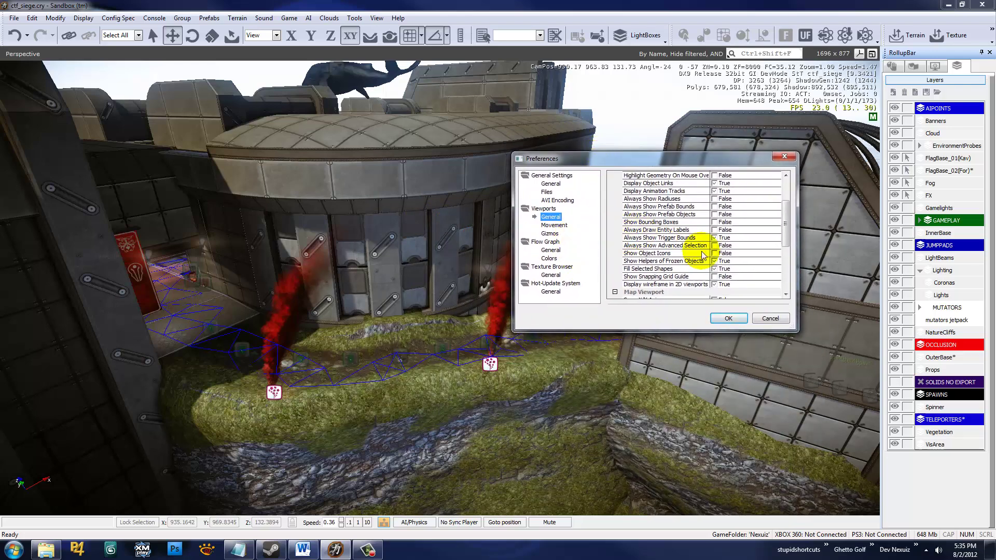
{"action": "left_click", "coordinate": [715, 277]}
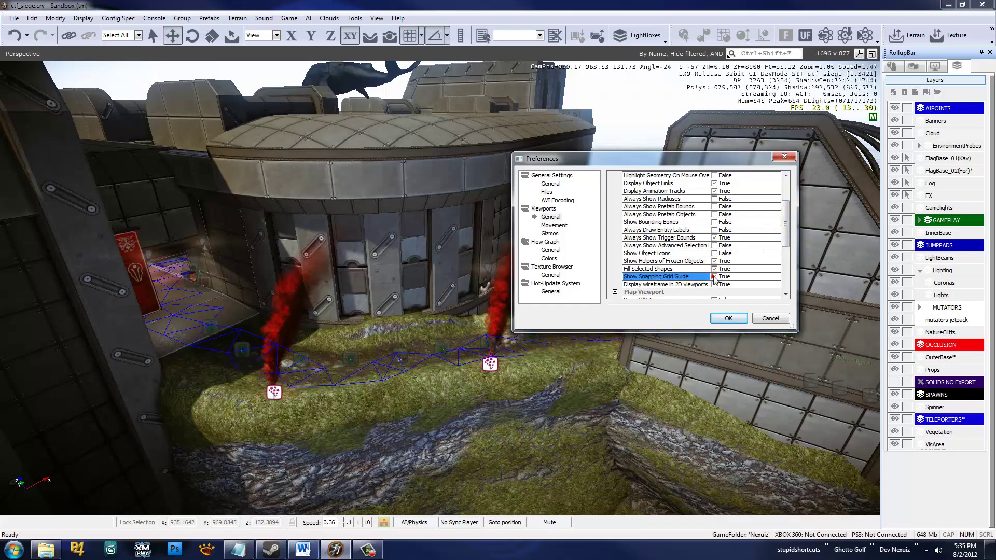
{"action": "left_click", "coordinate": [722, 318]}
Unfreeze all layers at once and select the outer base wall to examine its snapping grid.
{"action": "left_click", "coordinate": [902, 220]}
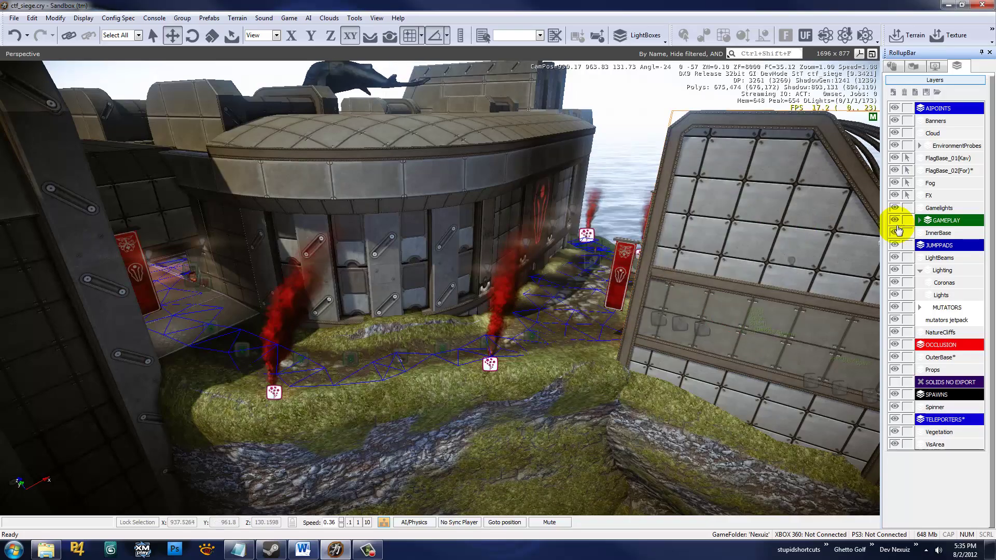
{"action": "left_click", "coordinate": [766, 269]}
{"action": "right_click_drag", "start_coordinate": [712, 275], "coordinate": [708, 276]}
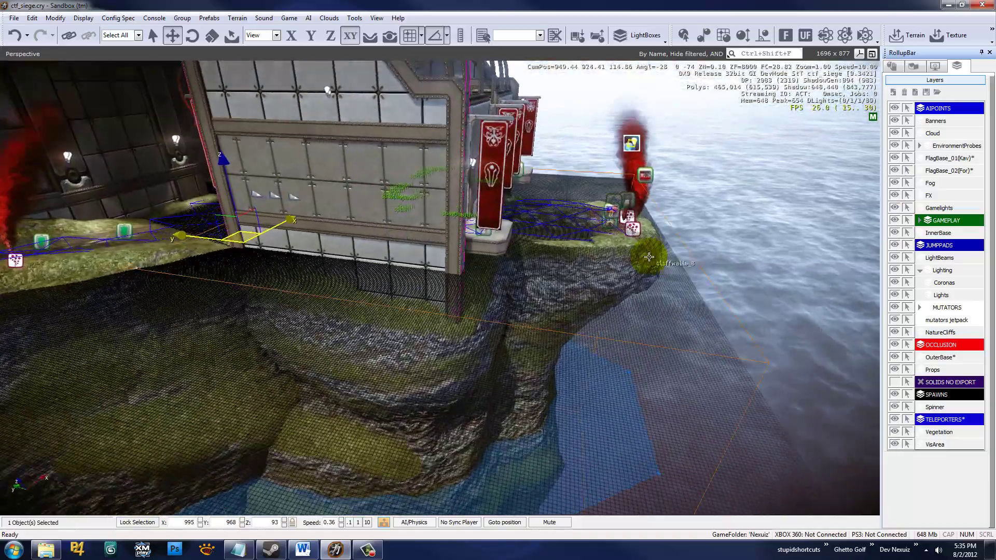
{"action": "right_click_drag", "start_coordinate": [649, 257], "coordinate": [607, 254]}
Set the grid snapping size to 1 and examine the grid around the selected wall.
{"action": "left_click", "coordinate": [421, 35]}
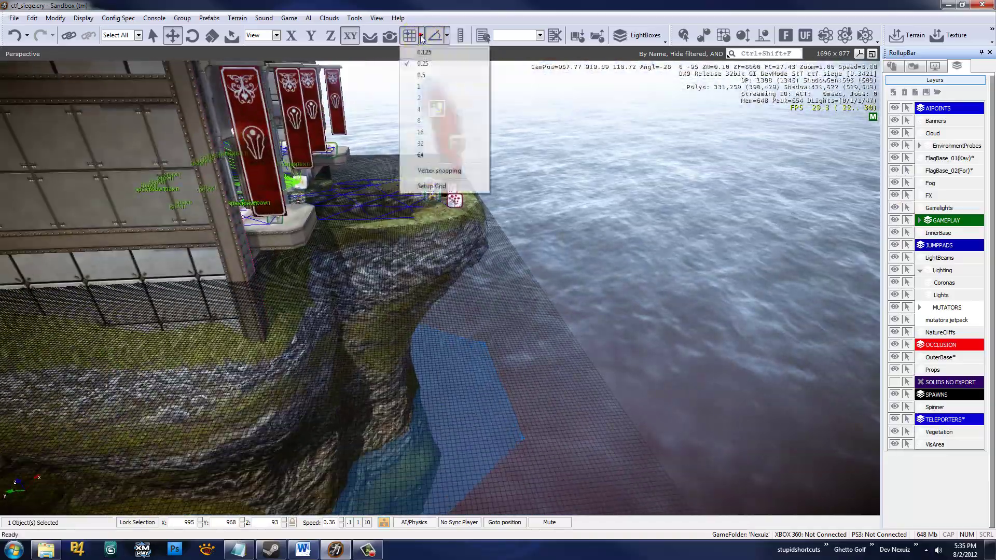
{"action": "left_click", "coordinate": [425, 88]}
{"action": "right_click_drag", "start_coordinate": [500, 283], "coordinate": [200, 33]}
Turn off Show Snapping Grid Guide in the general viewport preferences, and review the camera movement and gizmo settings.
{"action": "left_click", "coordinate": [354, 18]}
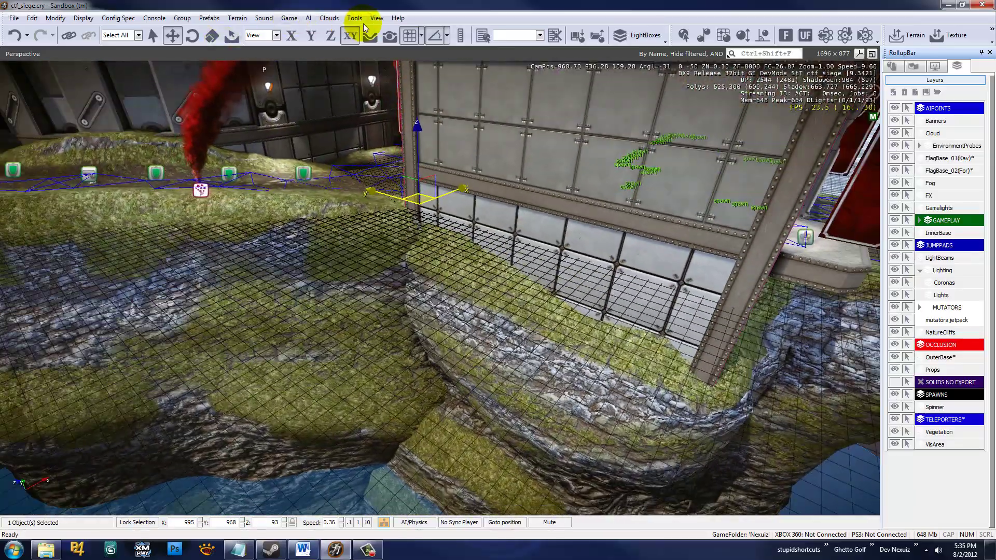
{"action": "left_click", "coordinate": [370, 155]}
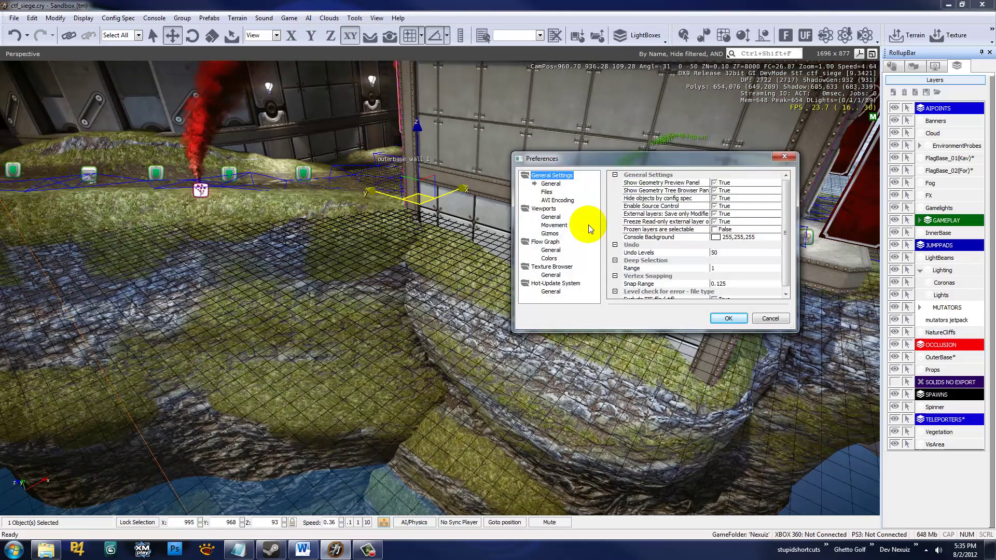
{"action": "left_click", "coordinate": [553, 217]}
{"action": "scroll", "coordinate": [780, 207], "scroll_direction": "down", "scroll_amount": 3}
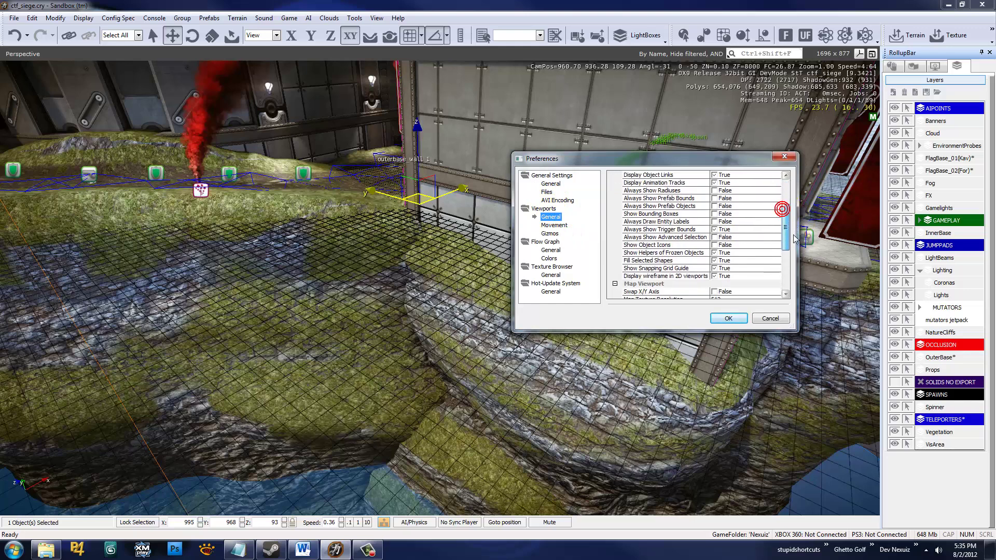
{"action": "left_click", "coordinate": [715, 251]}
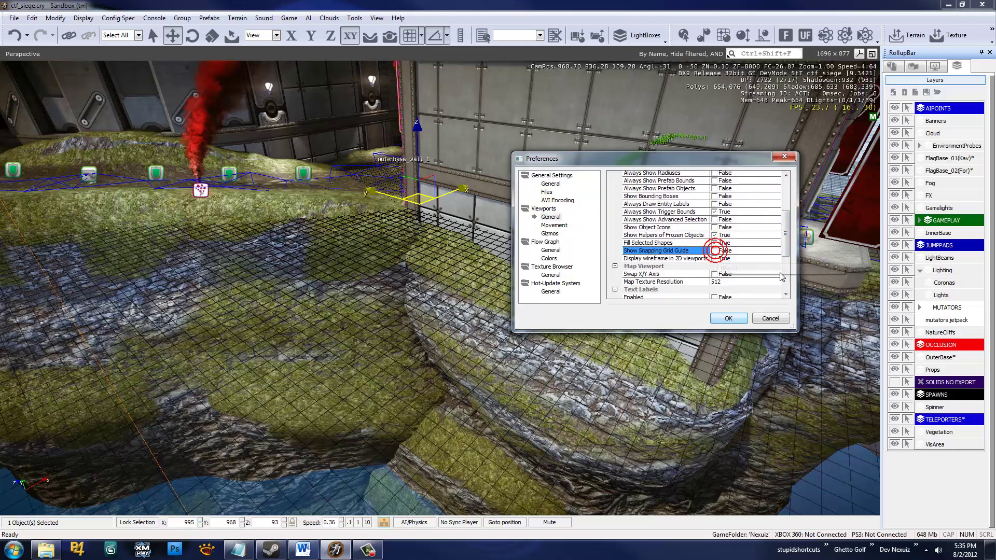
{"action": "left_click", "coordinate": [549, 226]}
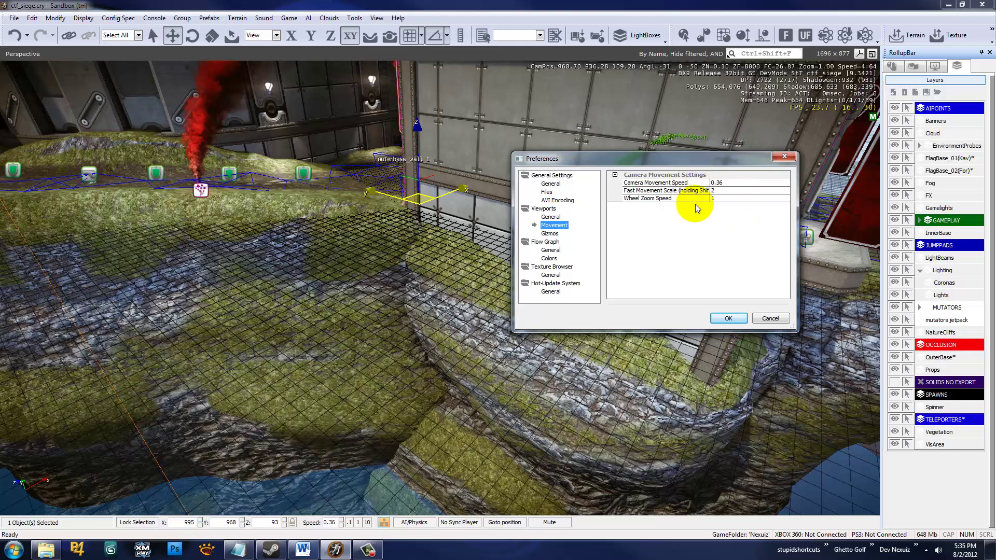
{"action": "left_click", "coordinate": [550, 233]}
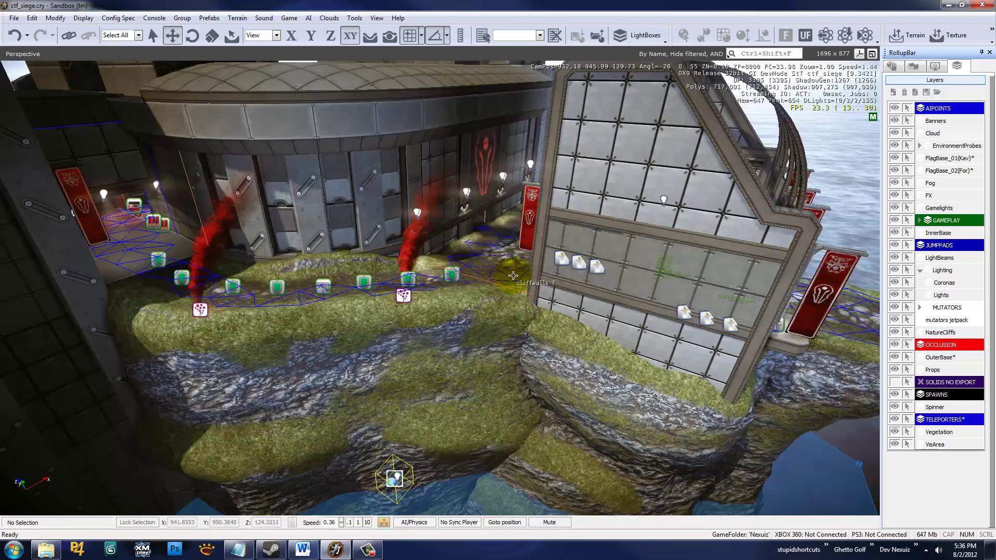
Fly around the outer base, turning, moving forward and zooming in and out, to examine how the camera navigates.
{"action": "right_click_drag", "start_coordinate": [498, 266], "coordinate": [479, 306]}
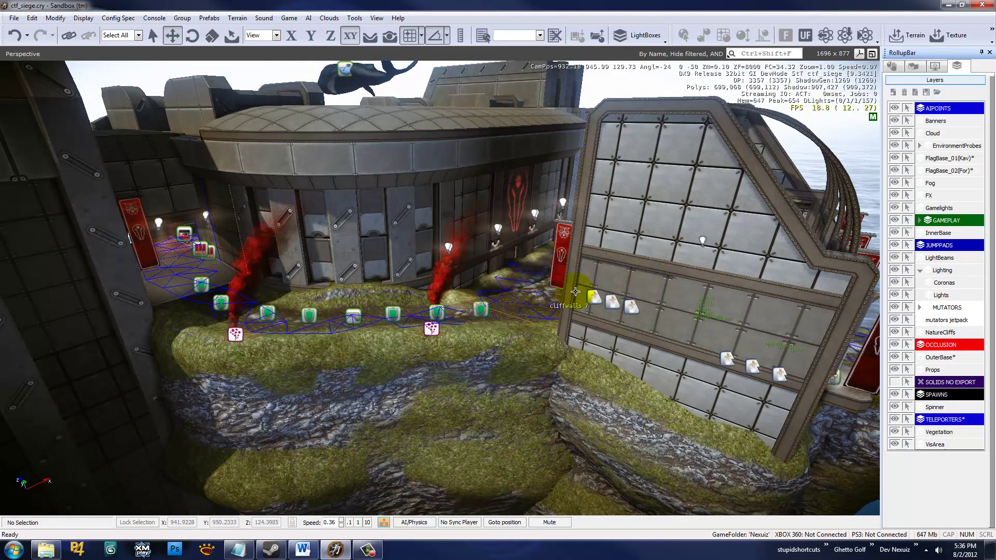
{"action": "mouse_move", "coordinate": [630, 269]}
{"action": "right_mouse_down"}
{"action": "mouse_move", "coordinate": [641, 270]}
{"action": "mouse_move", "coordinate": [617, 269]}
{"action": "mouse_move", "coordinate": [630, 275]}
{"action": "right_mouse_up"}
{"action": "key", "text": "w"}
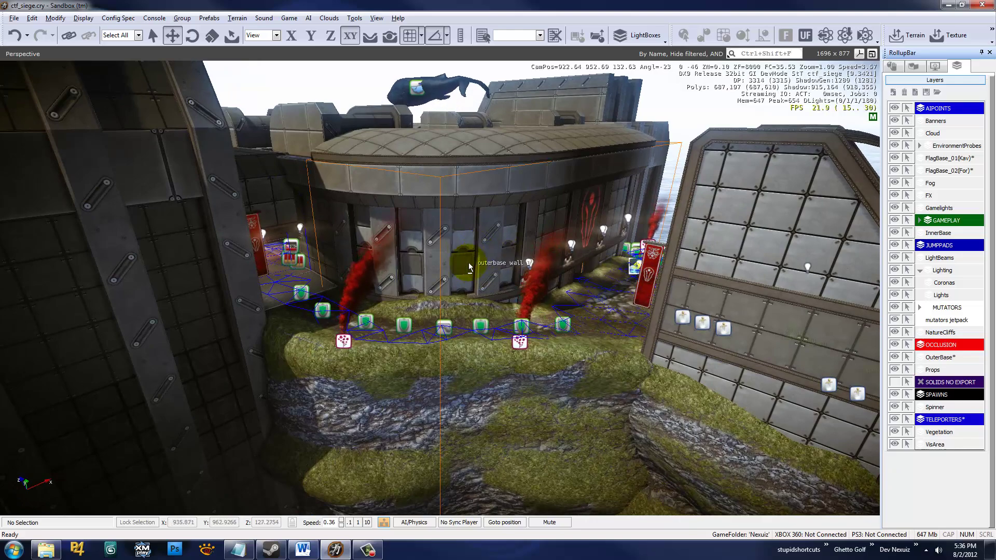
{"action": "mouse_move", "coordinate": [486, 269]}
{"action": "right_mouse_down"}
{"action": "mouse_move", "coordinate": [473, 268]}
{"action": "mouse_move", "coordinate": [502, 266]}
{"action": "mouse_move", "coordinate": [484, 266]}
{"action": "right_mouse_up"}
{"action": "mouse_move", "coordinate": [443, 188]}
{"action": "right_mouse_down"}
{"action": "mouse_move", "coordinate": [457, 194]}
{"action": "mouse_move", "coordinate": [391, 172]}
{"action": "mouse_move", "coordinate": [442, 188]}
{"action": "right_mouse_up"}
{"action": "scroll", "coordinate": [496, 240], "scroll_direction": "up", "scroll_amount": 5}
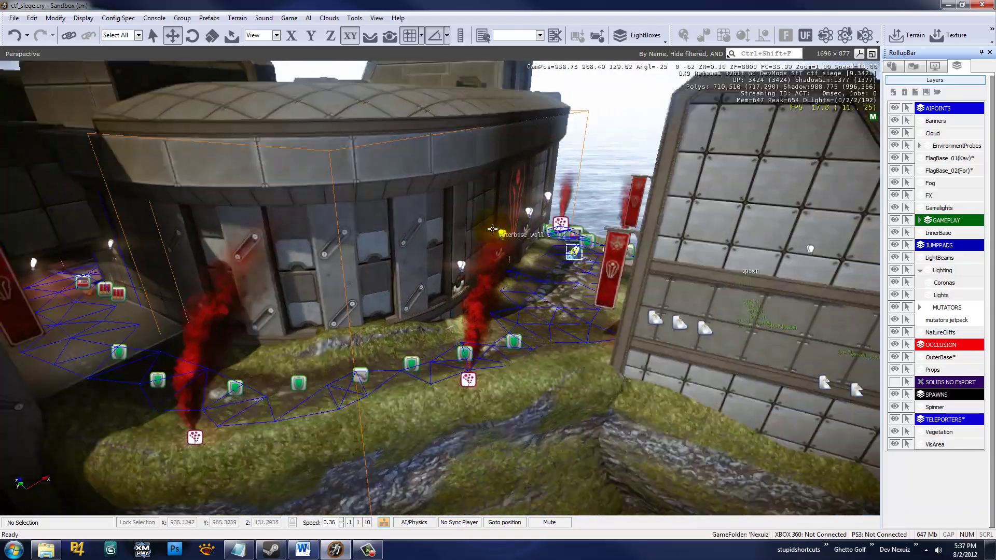
{"action": "scroll", "coordinate": [495, 232], "scroll_direction": "down", "scroll_amount": 15}
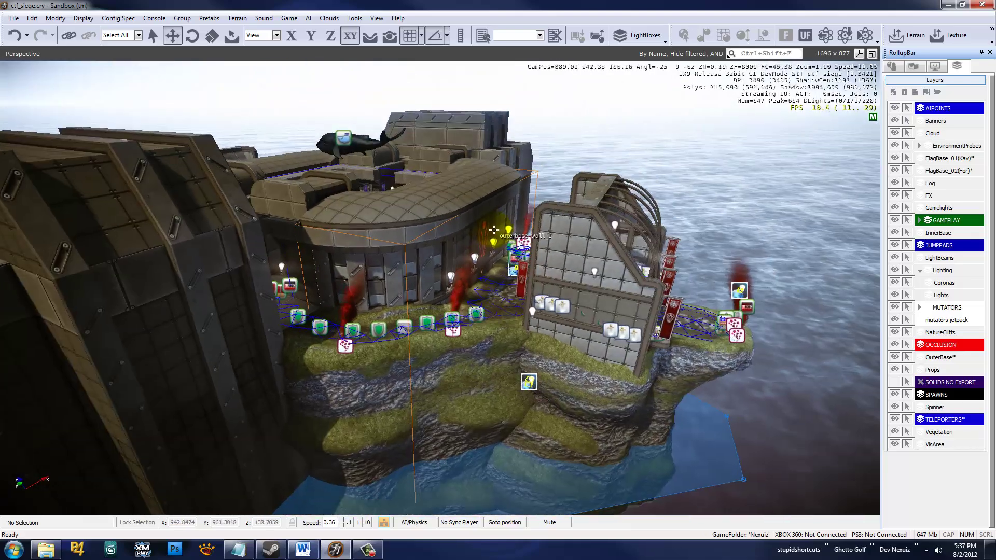
{"action": "right_click_drag", "start_coordinate": [494, 229], "coordinate": [490, 234]}
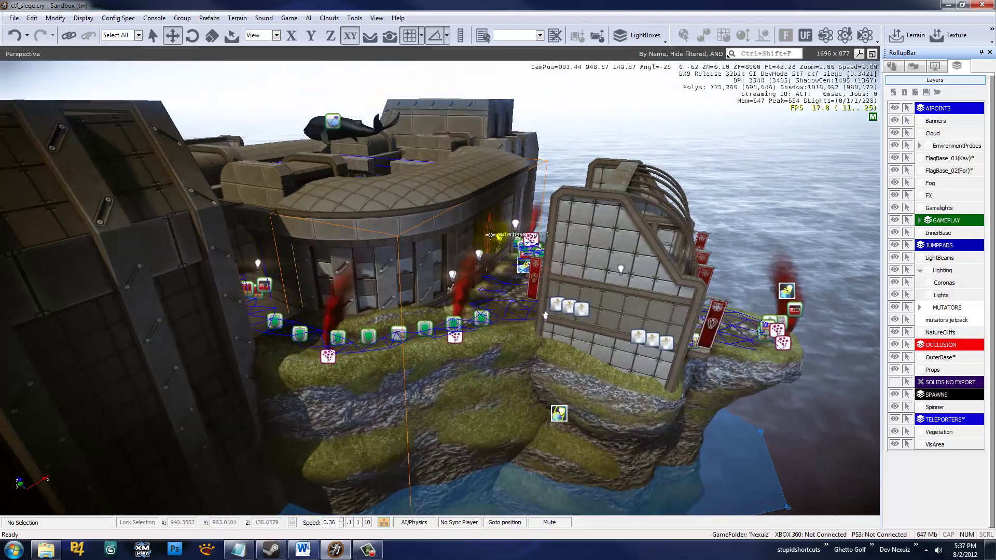
{"action": "key", "text": "w"}
{"action": "right_click_drag", "start_coordinate": [519, 272], "coordinate": [327, 510]}
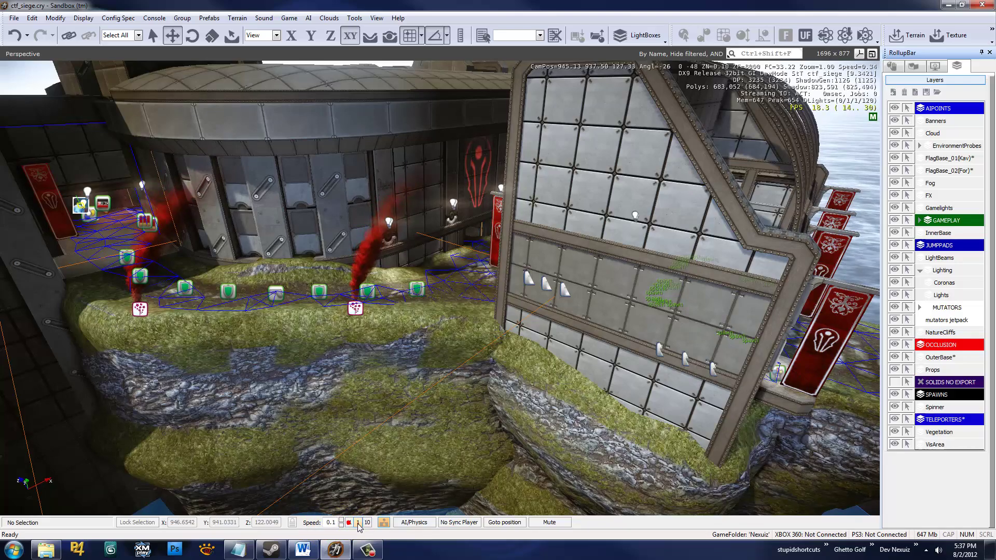
Fly away from the base and back at camera speed 10 to examine the fastest preset.
{"action": "right_click_drag", "start_coordinate": [422, 381], "coordinate": [421, 381]}
{"action": "key", "text": "s"}
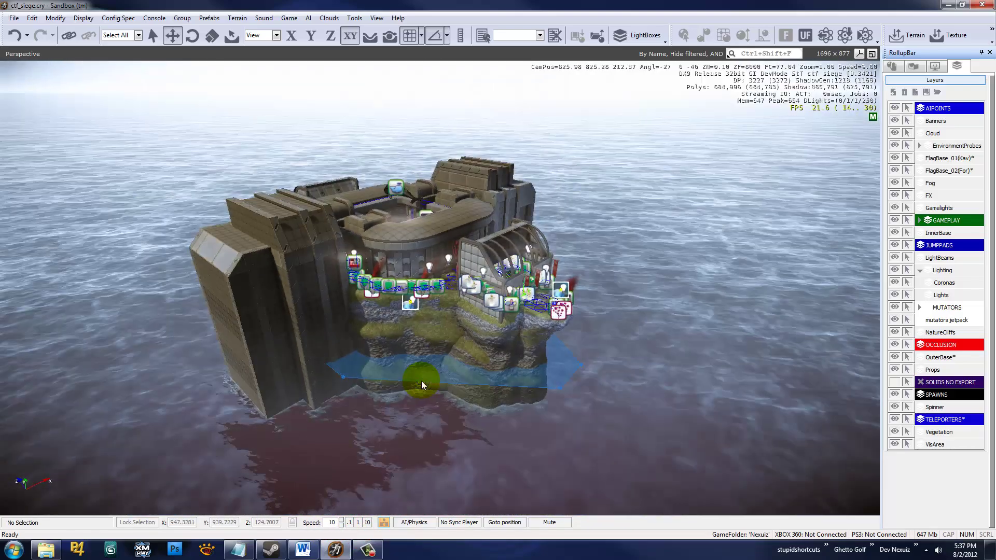
{"action": "key", "text": "w"}
{"action": "key", "text": "s"}
{"action": "key", "text": "w"}
{"action": "key", "text": "s"}
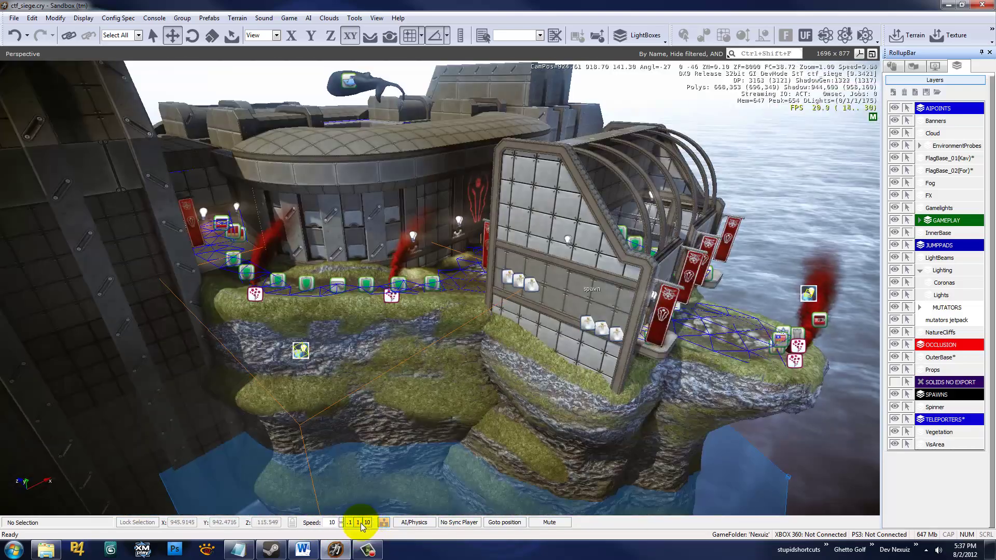
Set the camera speed to 1 and fly around the base to examine the medium movement rate.
{"action": "left_click", "coordinate": [359, 523]}
{"action": "mouse_move", "coordinate": [443, 355]}
{"action": "right_mouse_down"}
{"action": "mouse_move", "coordinate": [412, 352]}
{"action": "mouse_move", "coordinate": [444, 356]}
{"action": "right_mouse_up"}
{"action": "key", "text": "w"}
{"action": "key", "text": "w"}
{"action": "key", "text": "s"}
{"action": "key", "text": "d"}
{"action": "key", "text": "w"}
{"action": "key", "text": "w"}
{"action": "right_click_drag", "start_coordinate": [297, 280], "coordinate": [340, 438]}
{"action": "key", "text": "s"}
{"action": "key", "text": "w"}
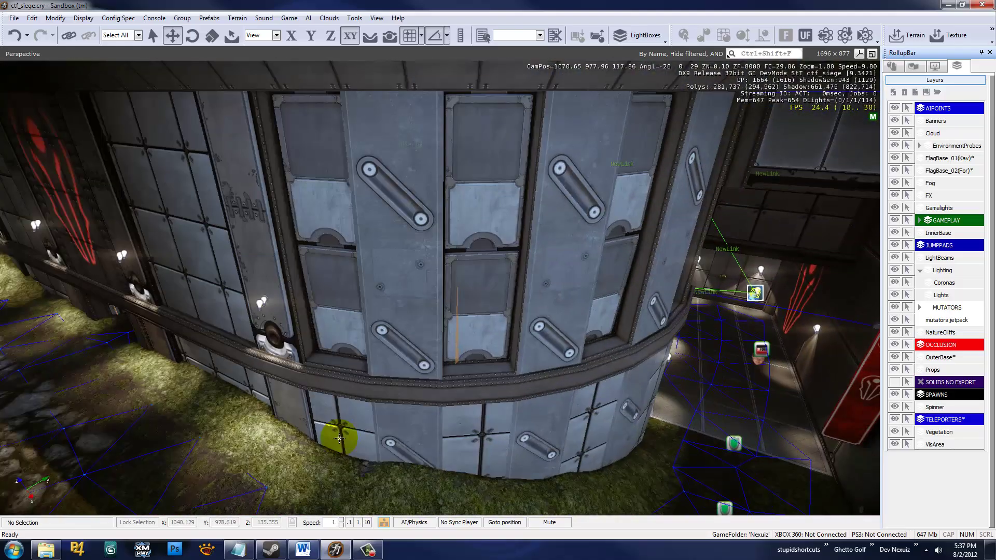
Set the camera speed to 0.1 and move along the curved base wall to examine the slow movement.
{"action": "left_click", "coordinate": [352, 525]}
{"action": "key", "text": "d"}
{"action": "key", "text": "w"}
{"action": "right_click_drag", "start_coordinate": [472, 349], "coordinate": [464, 382]}
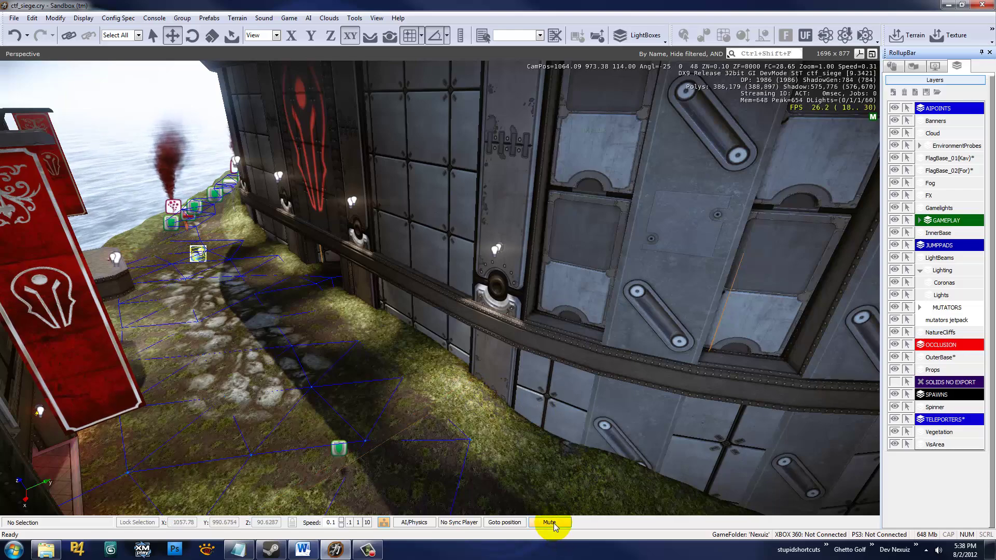
{"action": "mouse_move", "coordinate": [450, 384]}
{"action": "right_mouse_down"}
{"action": "mouse_move", "coordinate": [516, 389]}
{"action": "mouse_move", "coordinate": [295, 371]}
{"action": "mouse_move", "coordinate": [480, 387]}
{"action": "mouse_move", "coordinate": [446, 387]}
{"action": "mouse_move", "coordinate": [468, 374]}
{"action": "mouse_move", "coordinate": [411, 382]}
{"action": "mouse_move", "coordinate": [448, 383]}
{"action": "right_mouse_up"}
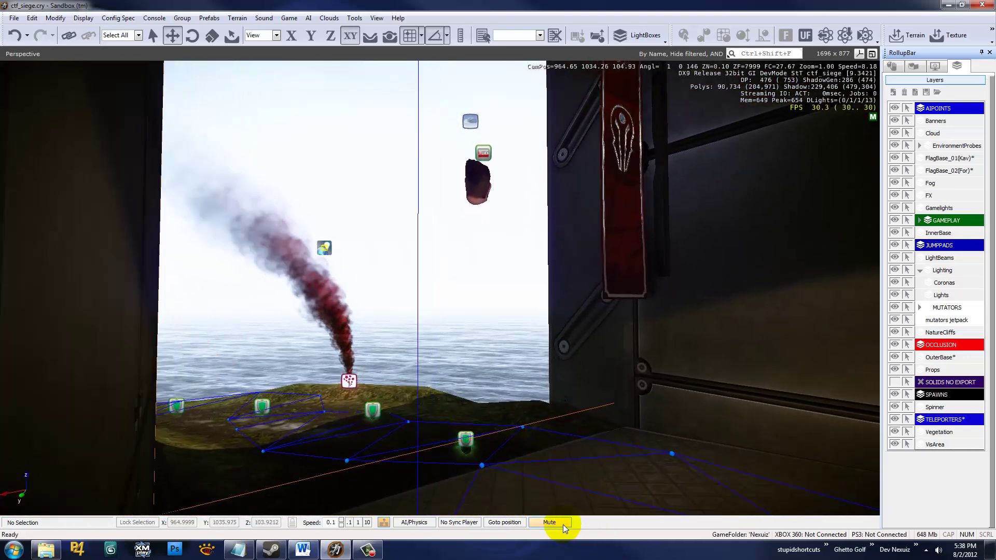
Mute the level's sound and turn on AI/Physics simulation in the viewport.
{"action": "left_click", "coordinate": [565, 526]}
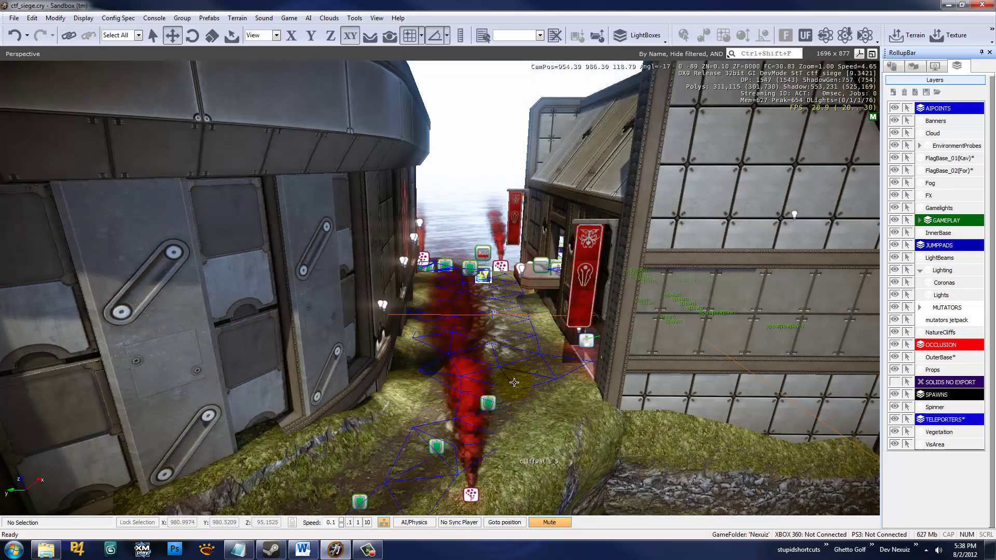
{"action": "left_click", "coordinate": [417, 523]}
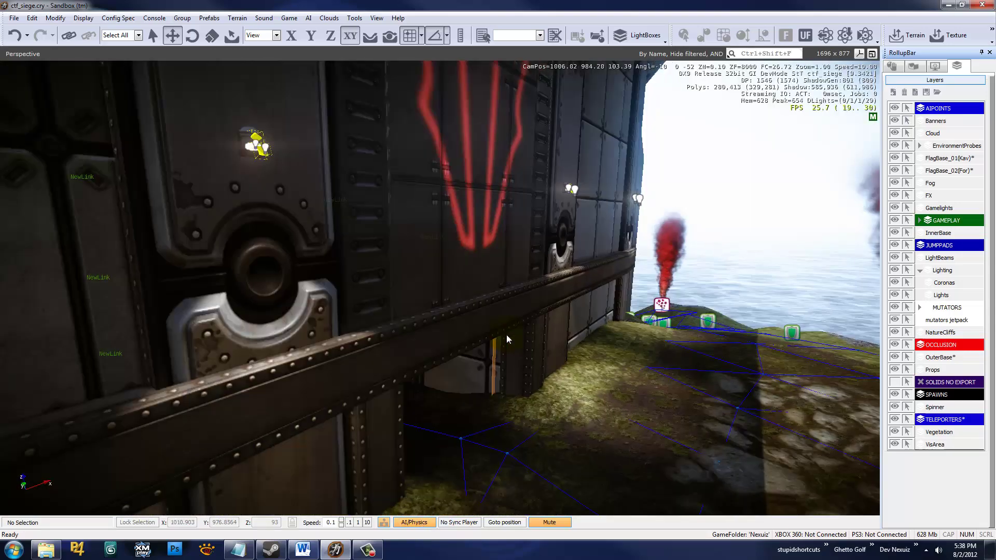
{"action": "key", "text": "w"}
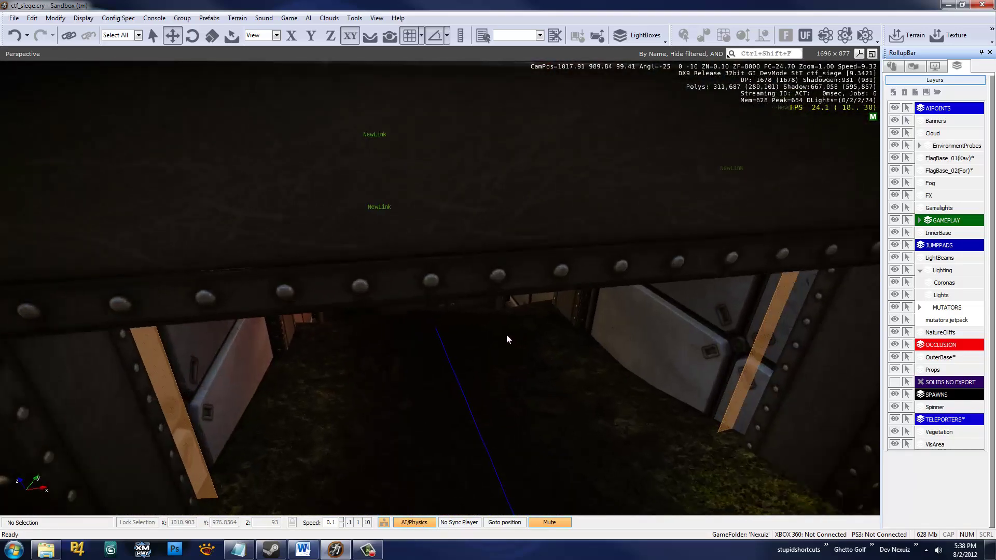
{"action": "key", "text": "a"}
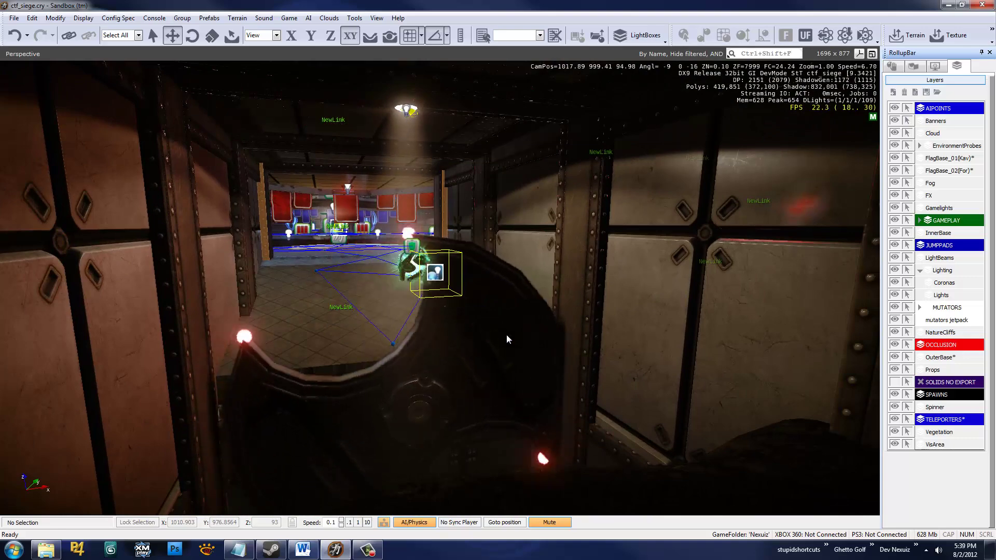